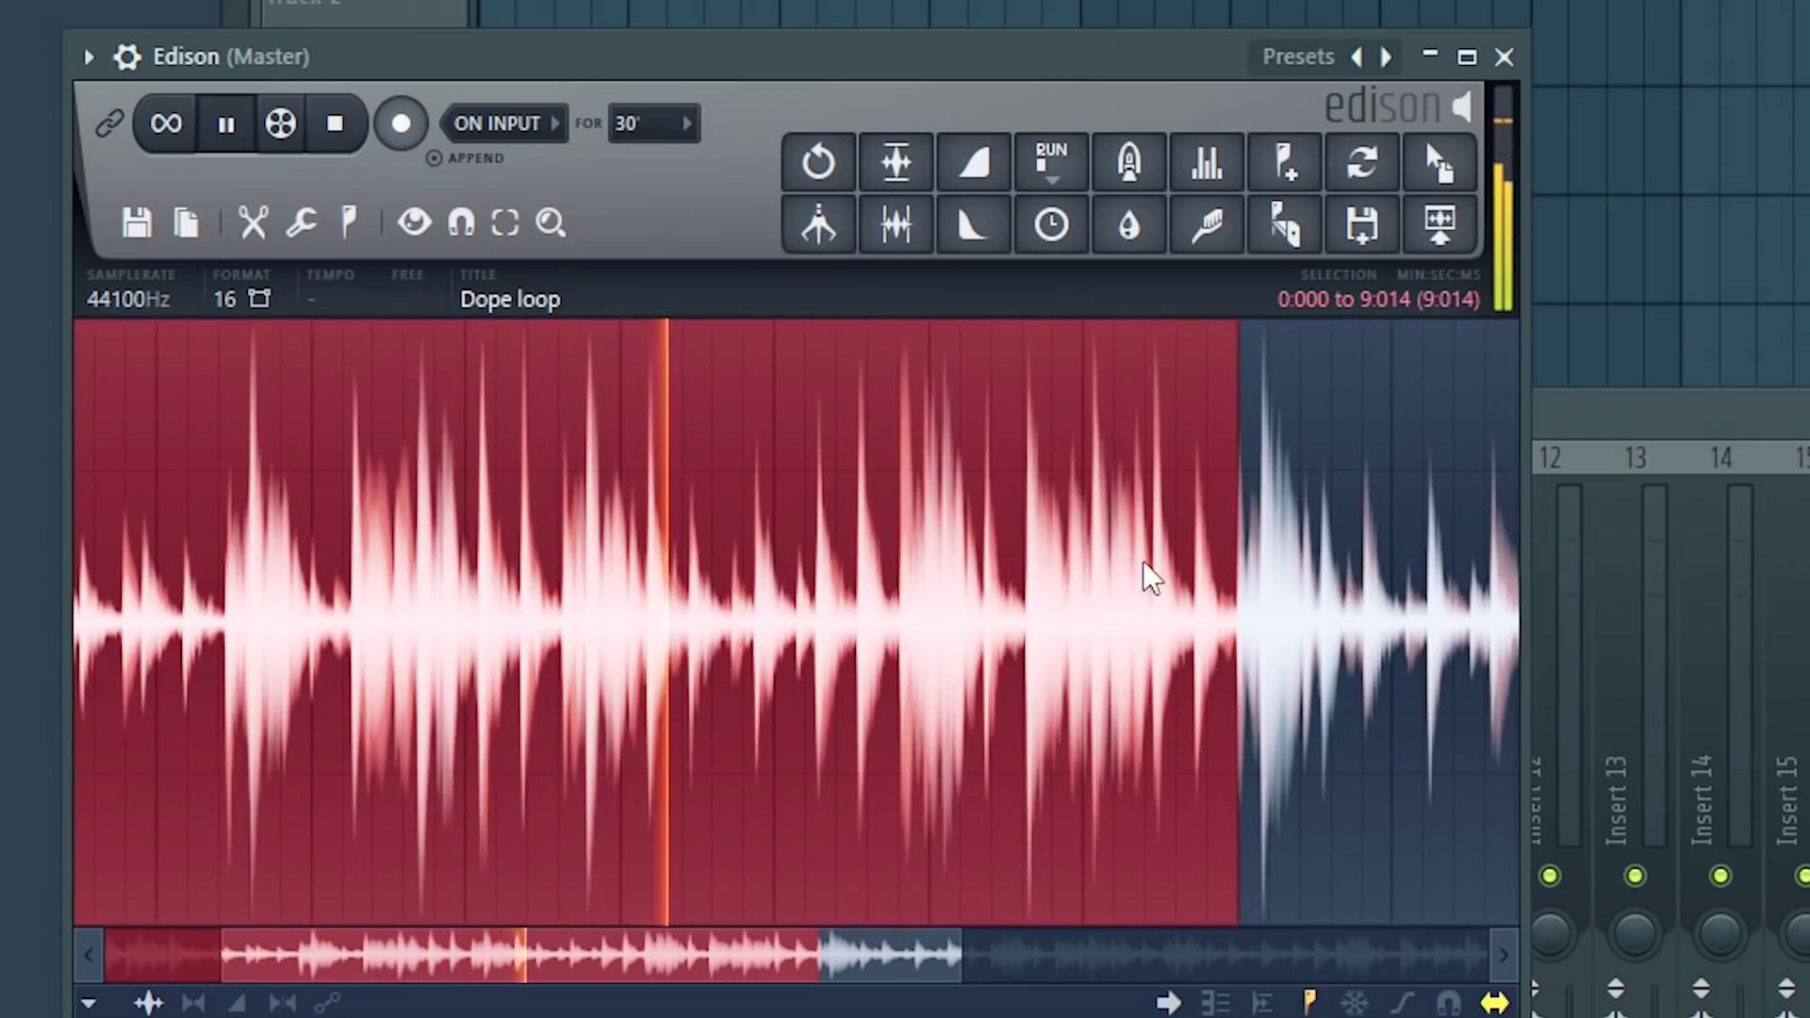
# - Shorten the end of the Dope loop selection in Edison to about 8.76 seconds so the loop cuts on the beat
pyautogui.moveTo(1237, 575); pyautogui.dragTo(886, 655)
pyautogui.scroll(2, 916, 645)
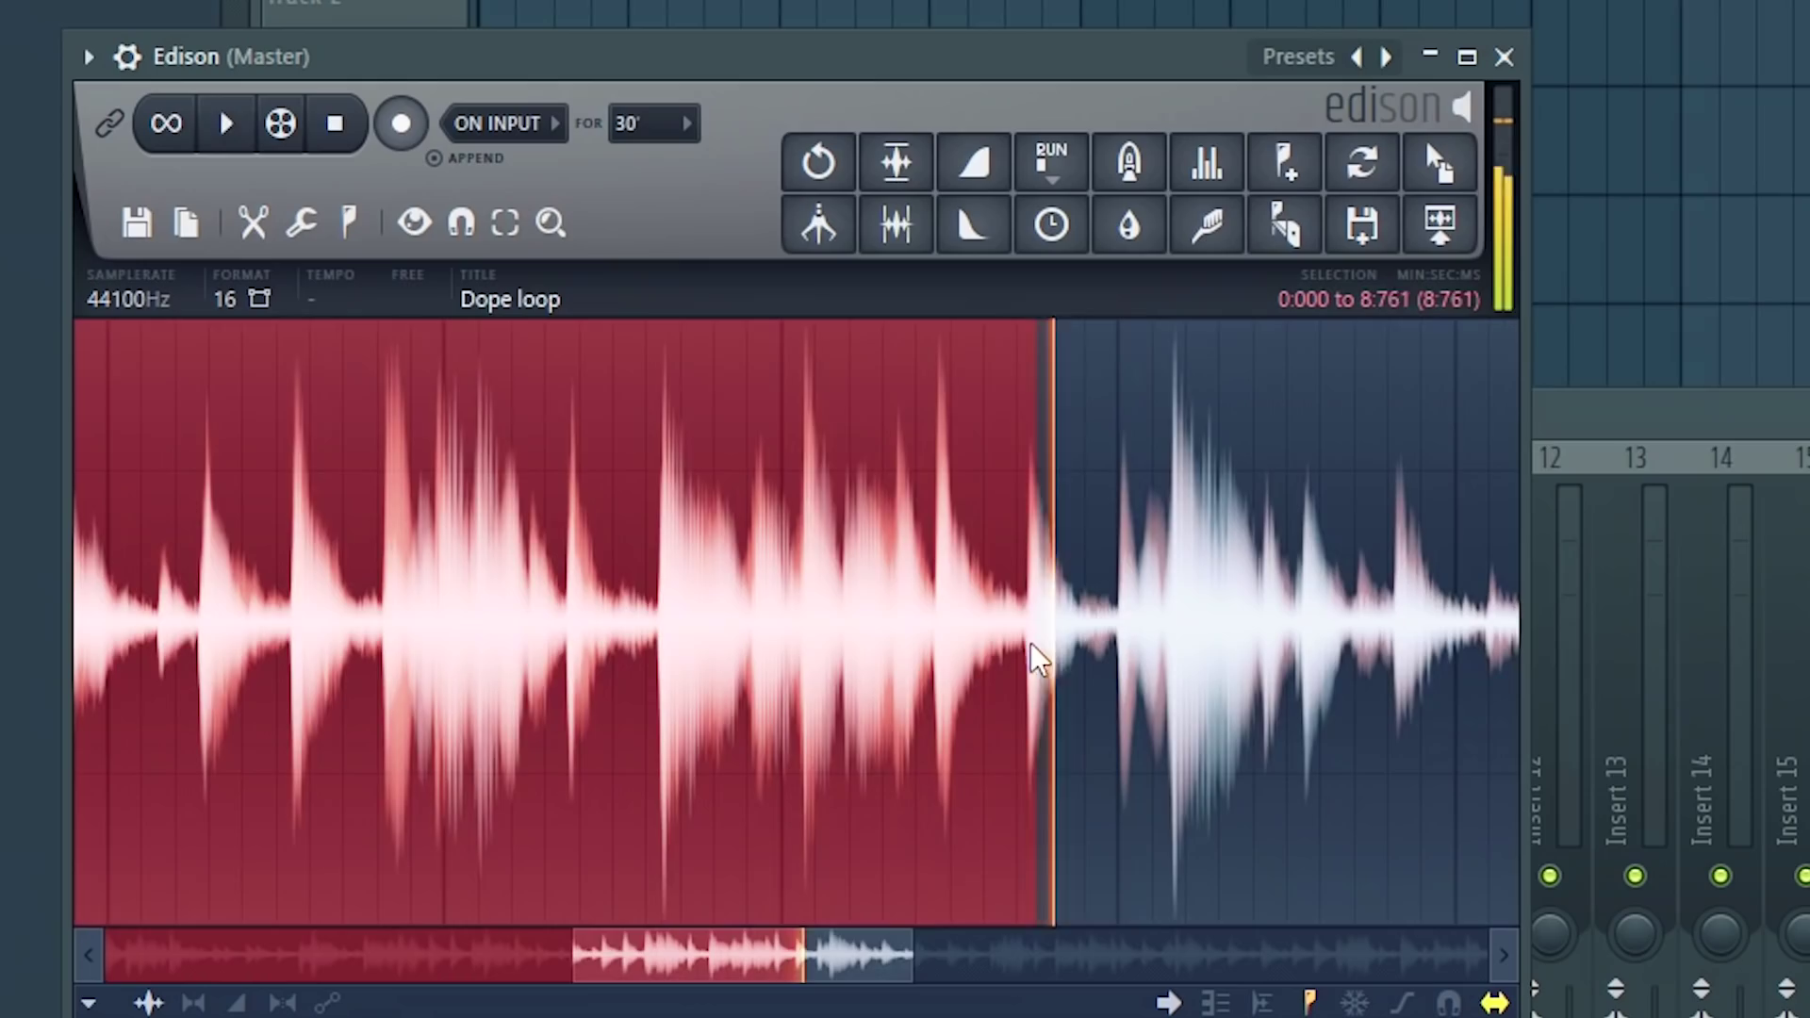
pyautogui.moveTo(1031, 642); pyautogui.dragTo(1026, 642)
pyautogui.scroll(4, 1028, 641)
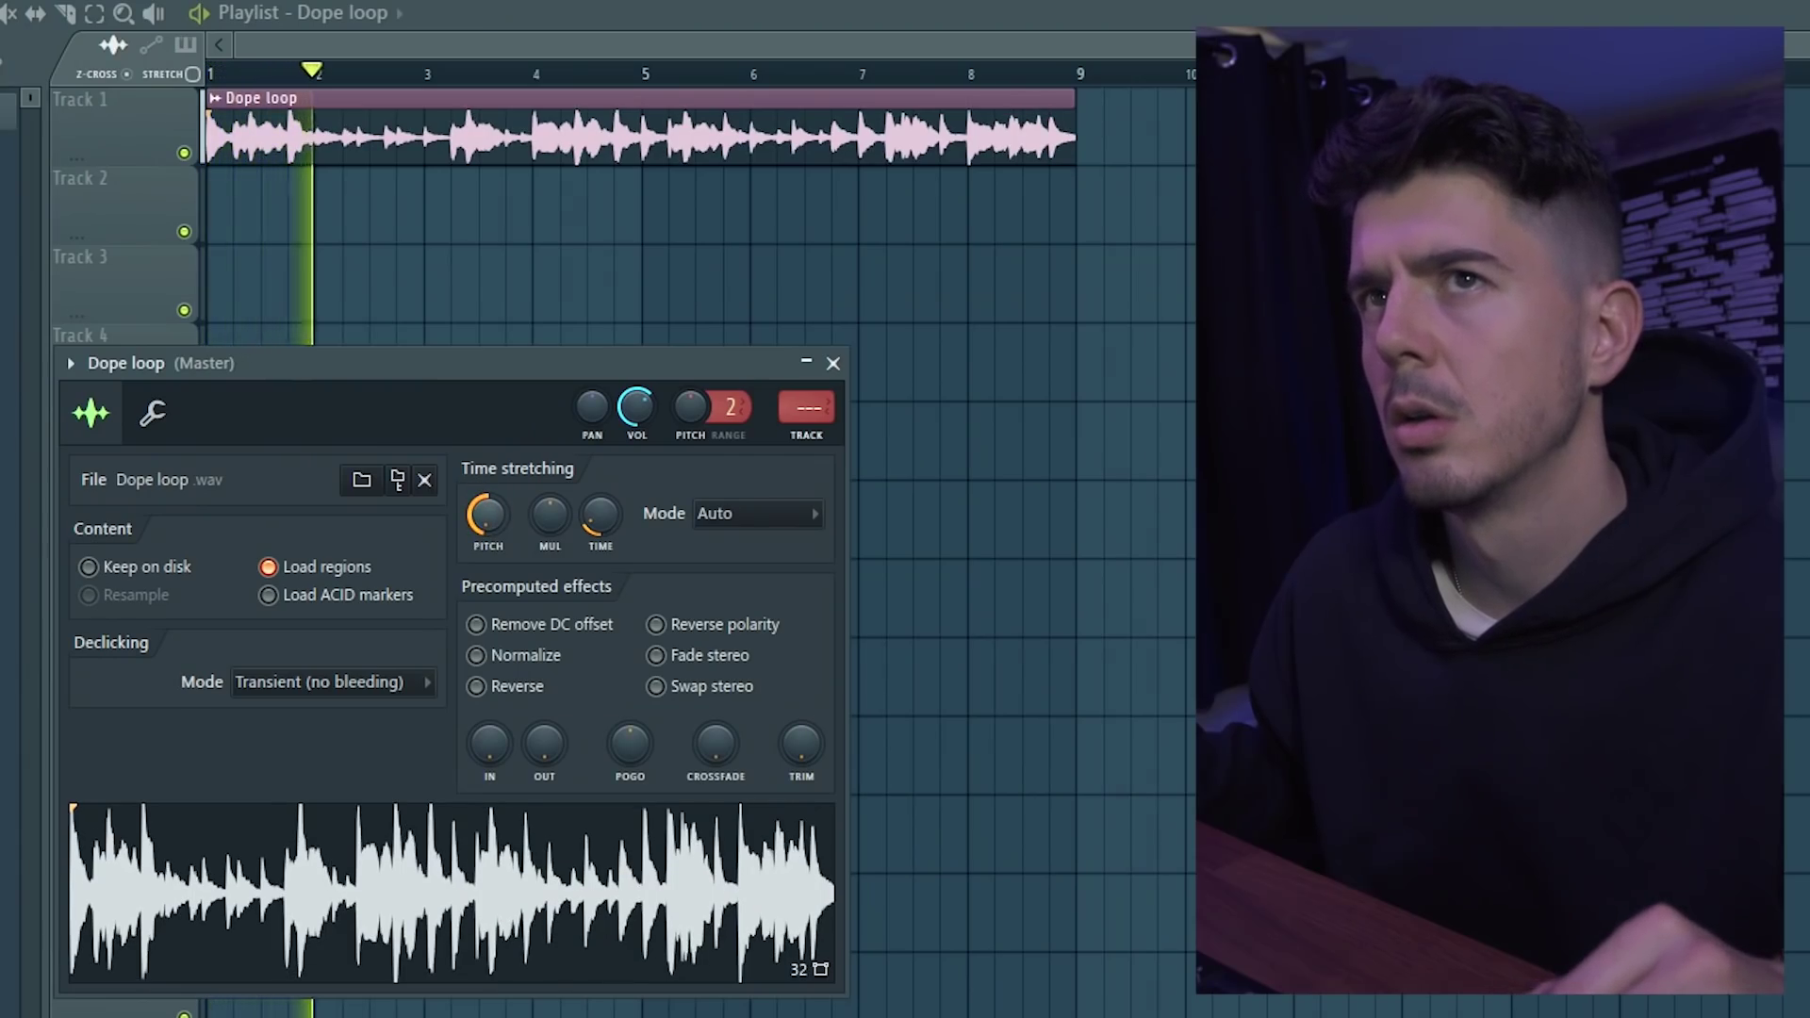
# - Slightly lower the time-stretching pitch of the Dope loop channel, play it back and accept restretching all channels
pyautogui.moveTo(484, 521); pyautogui.dragTo(484, 528)
pyautogui.press('space')
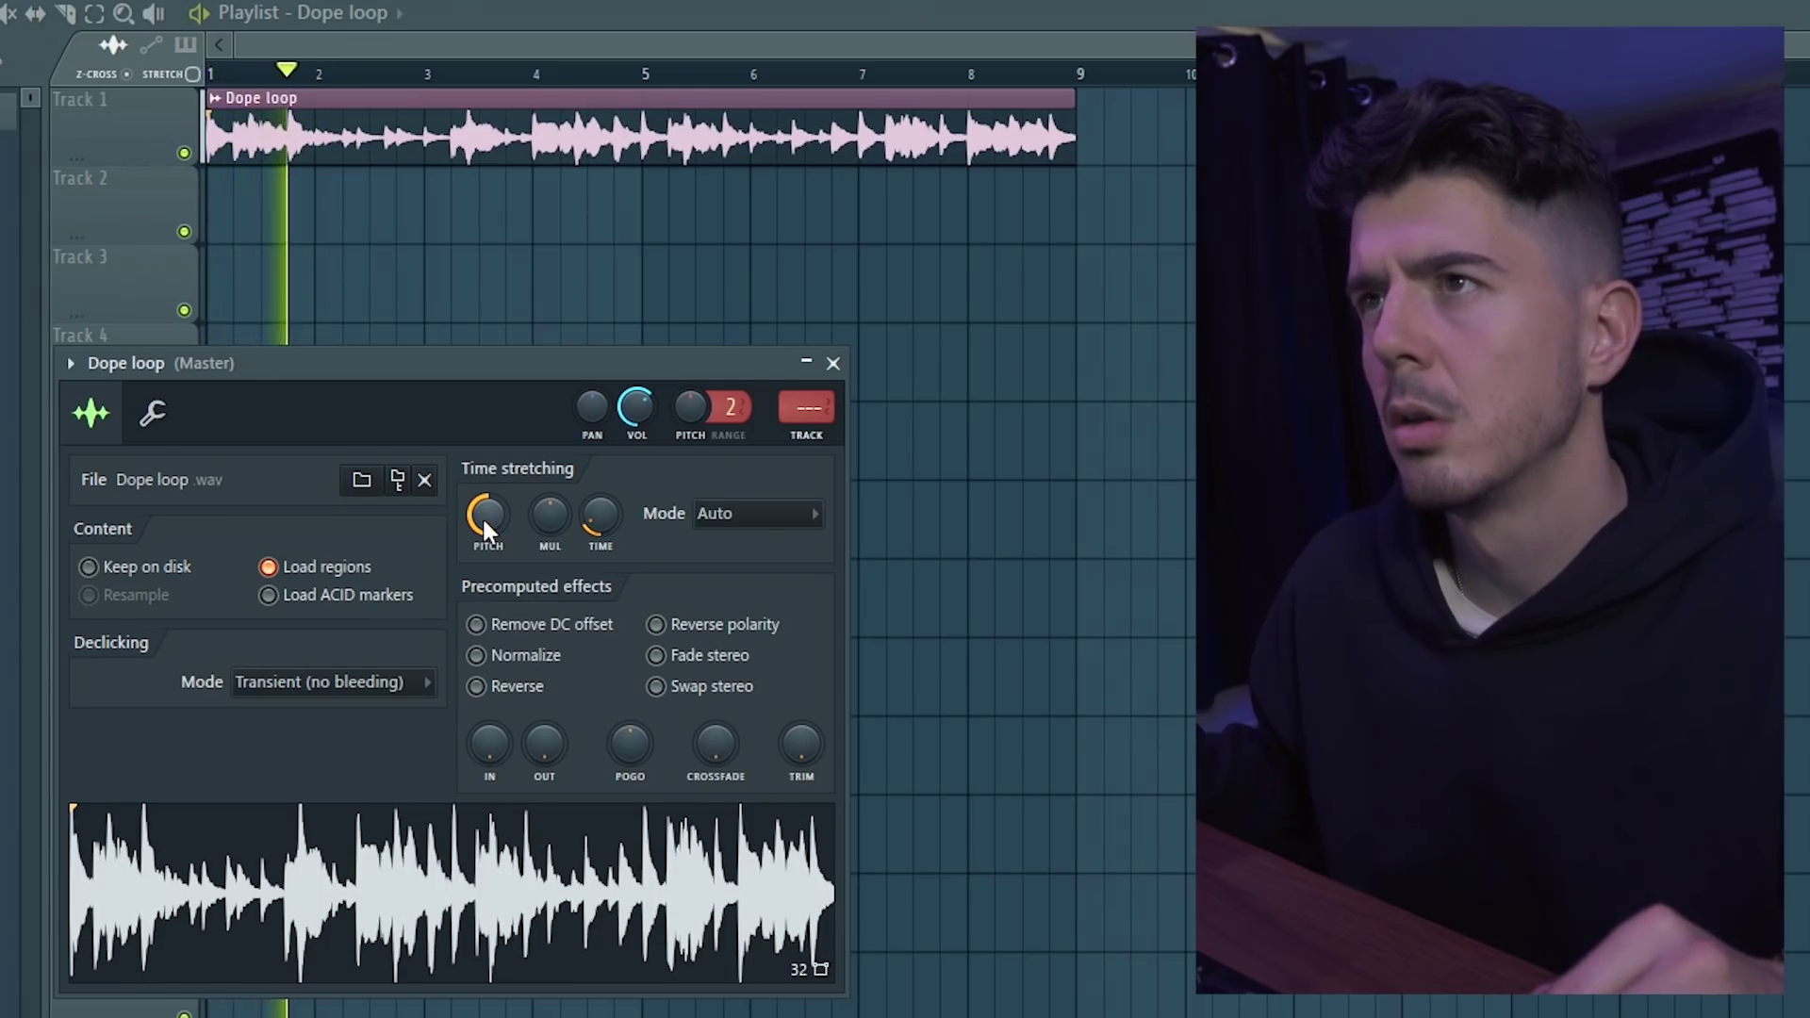
pyautogui.press('space')
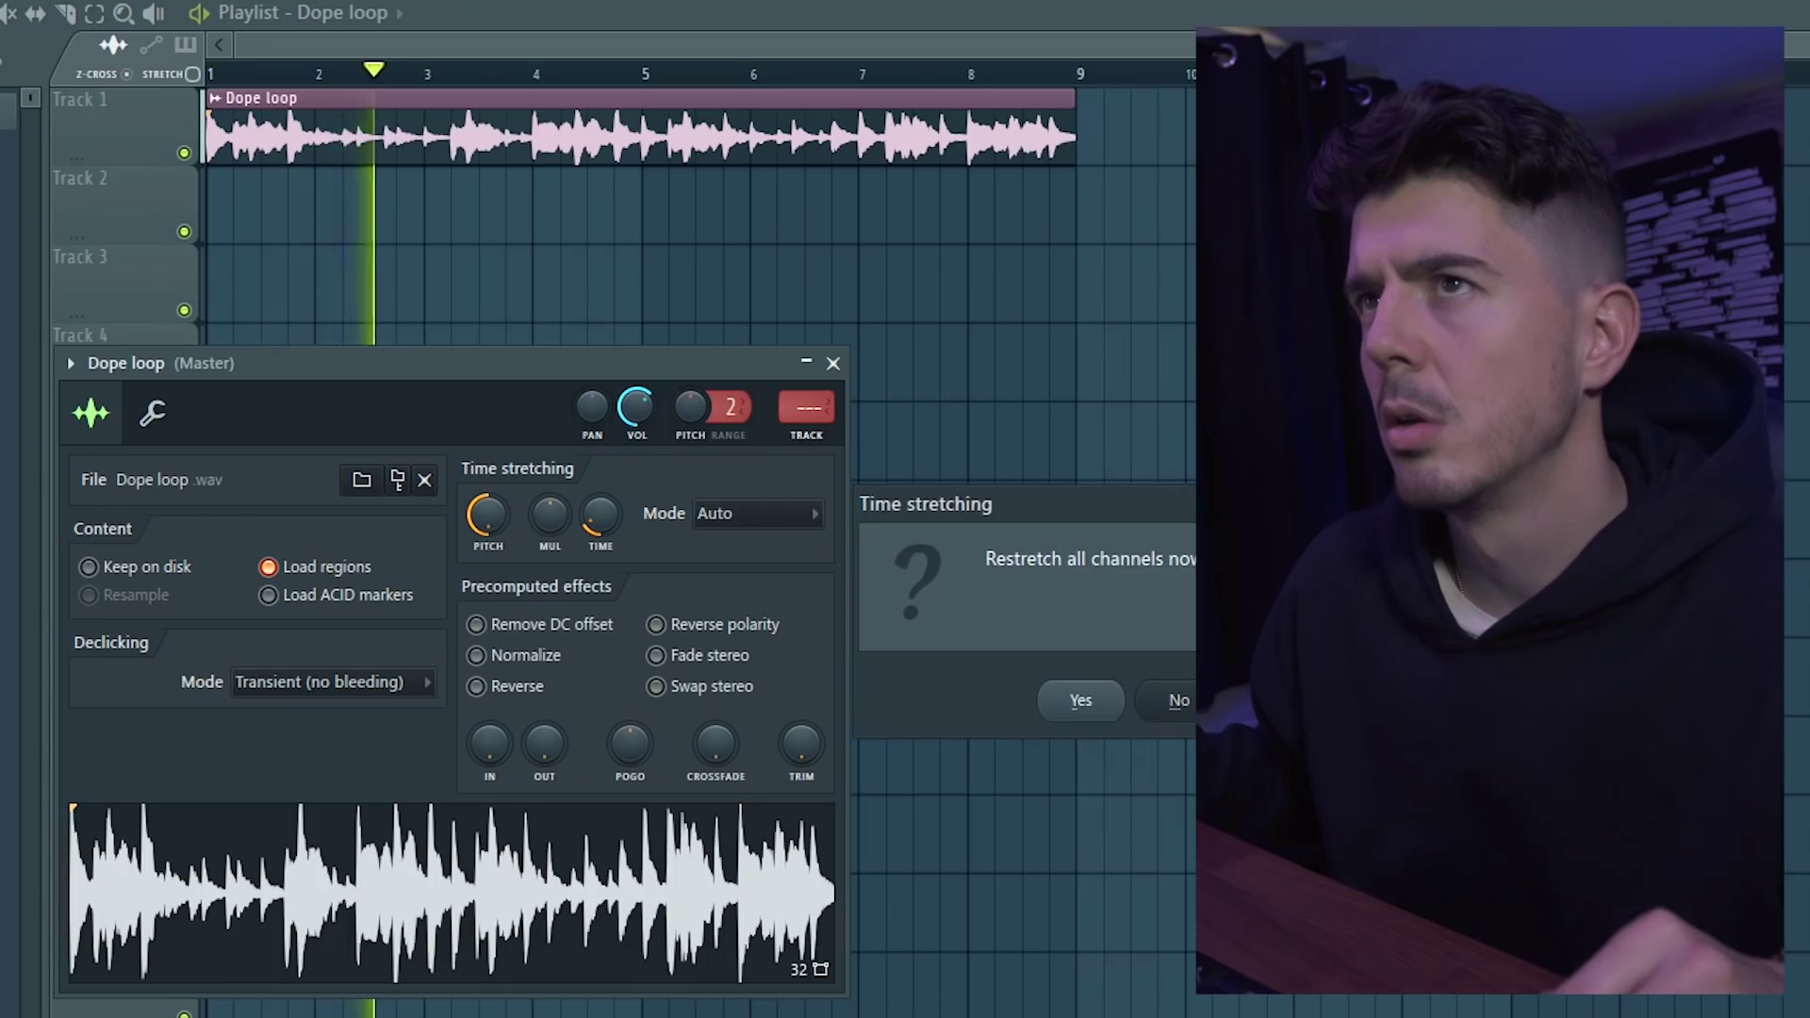
pyautogui.click(1079, 698)
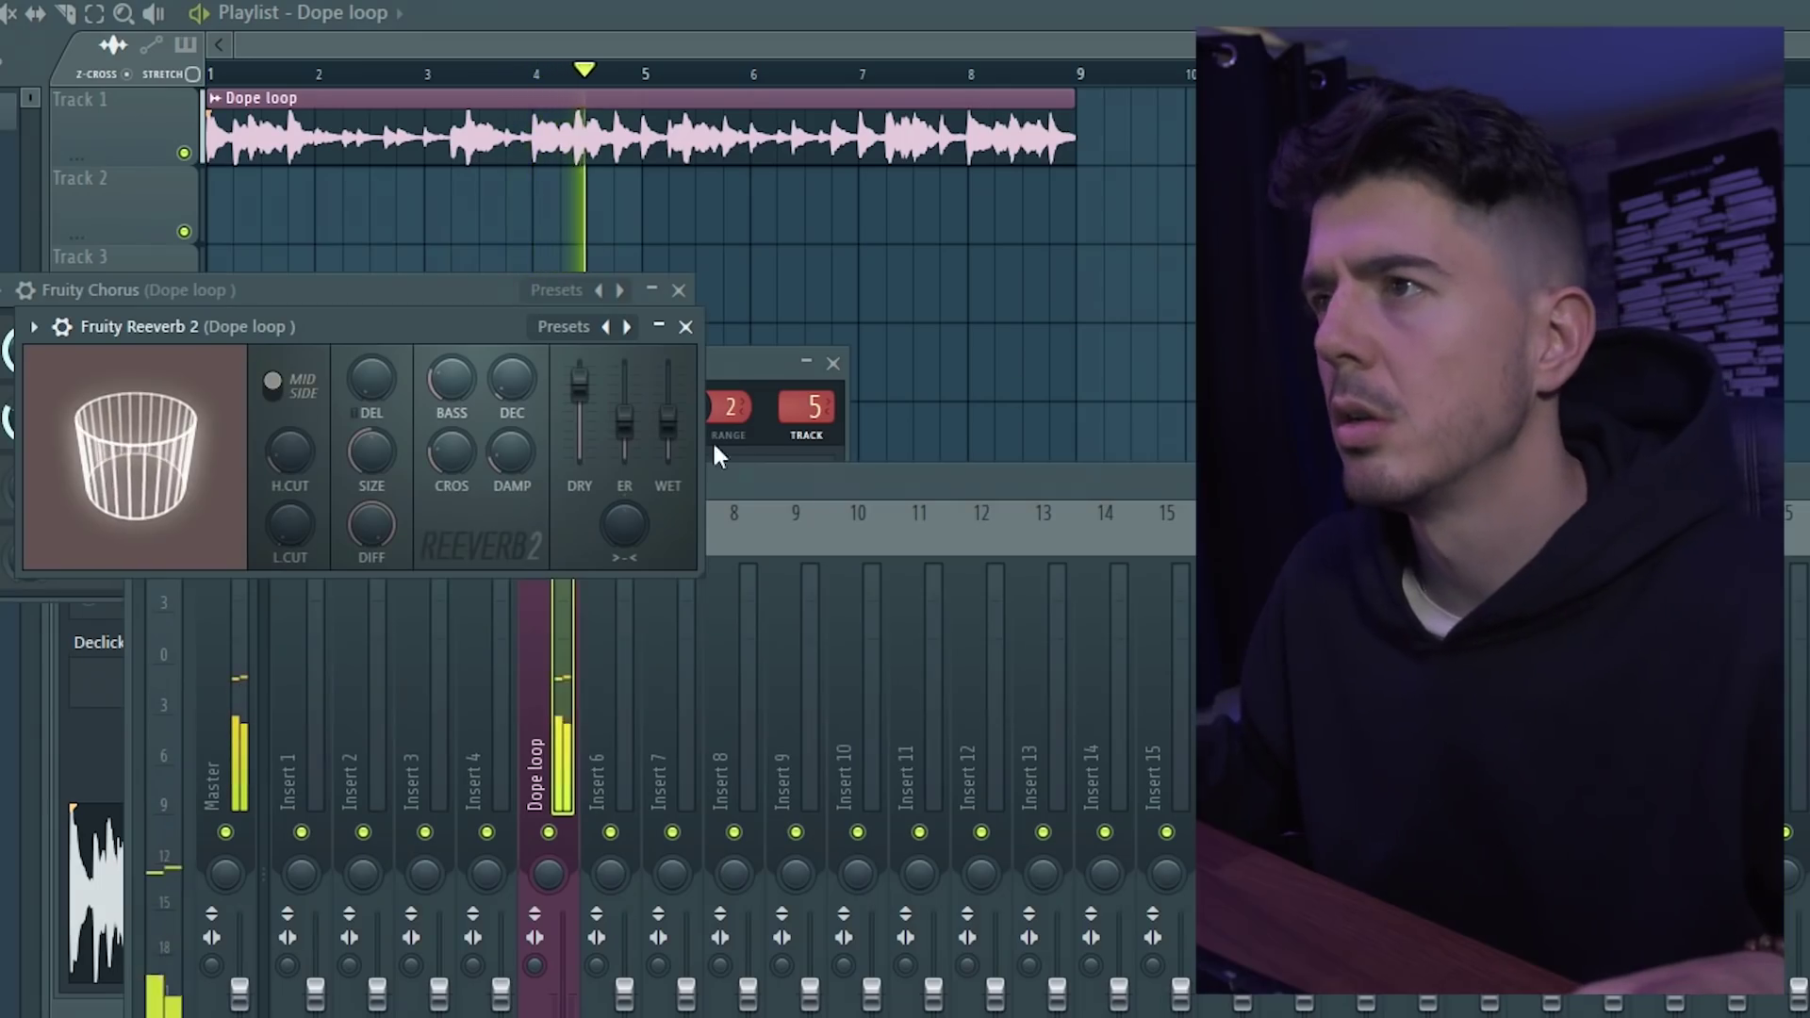
# - On the Dope loop insert, raise the Fruity Reeverb 2 wet level and apply the 1/2 Speed time effect in Gross Beat
pyautogui.moveTo(668, 421); pyautogui.dragTo(667, 403)
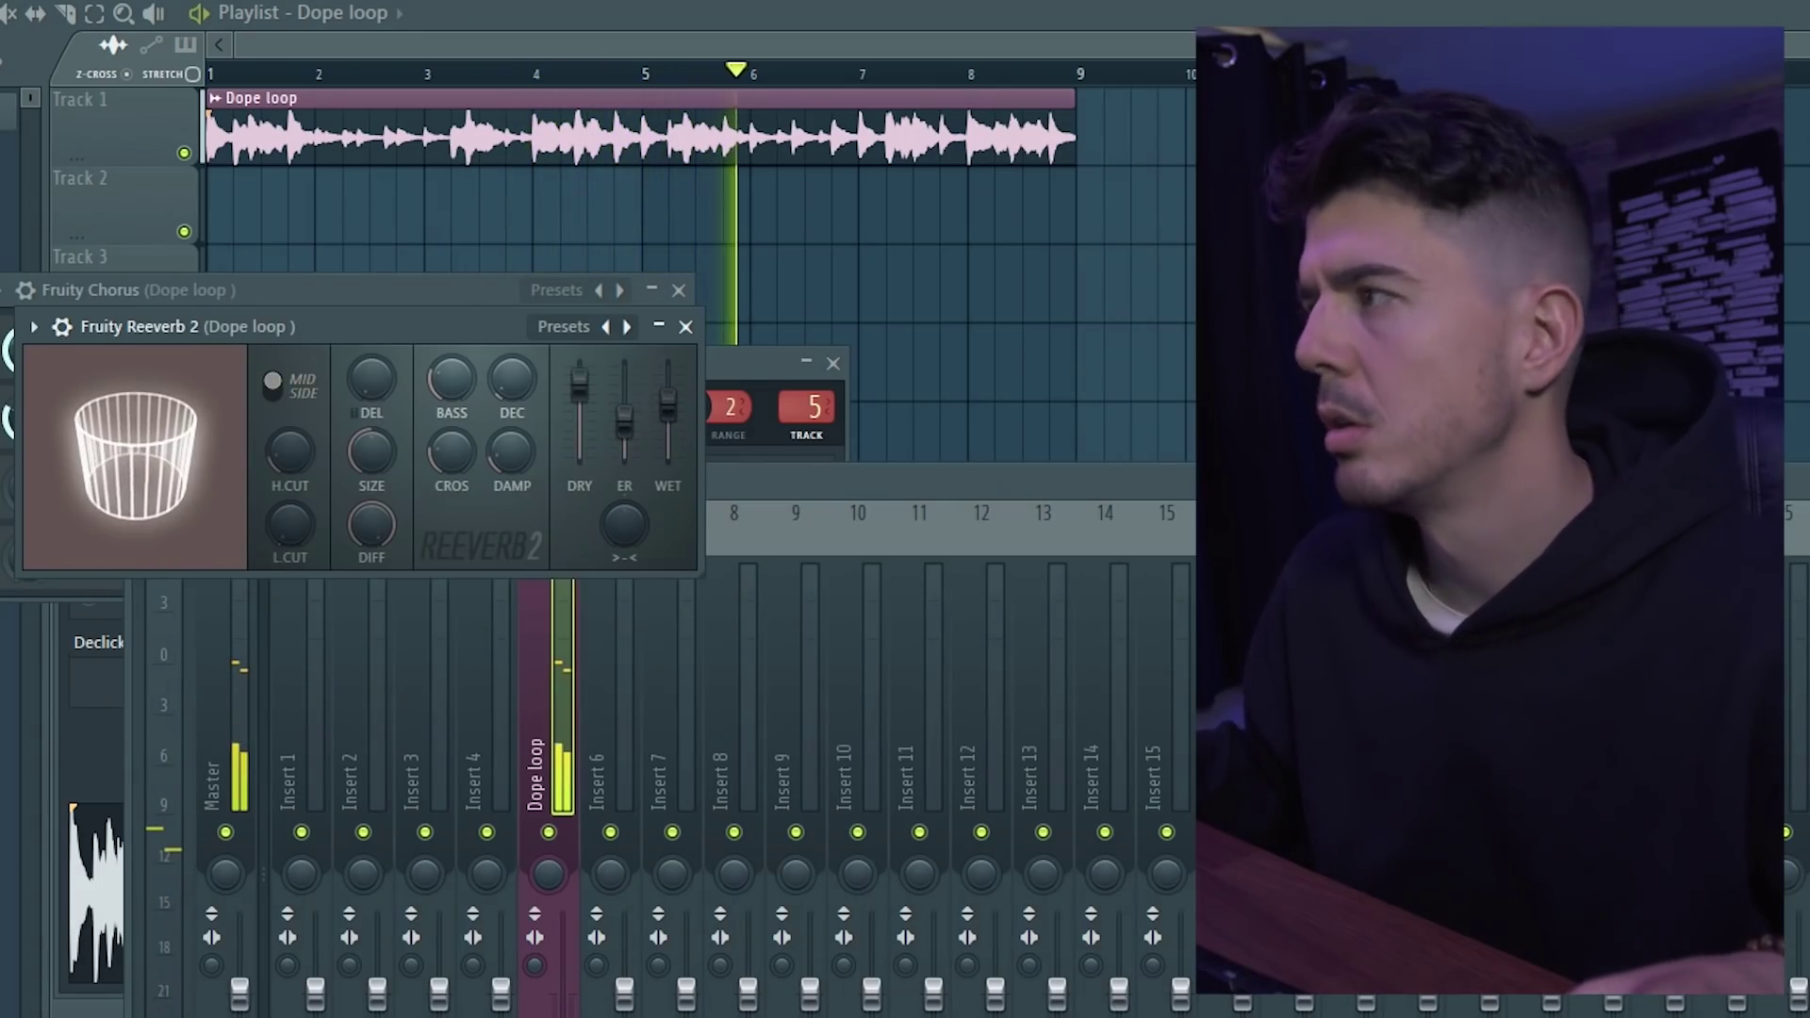
pyautogui.press('F9')
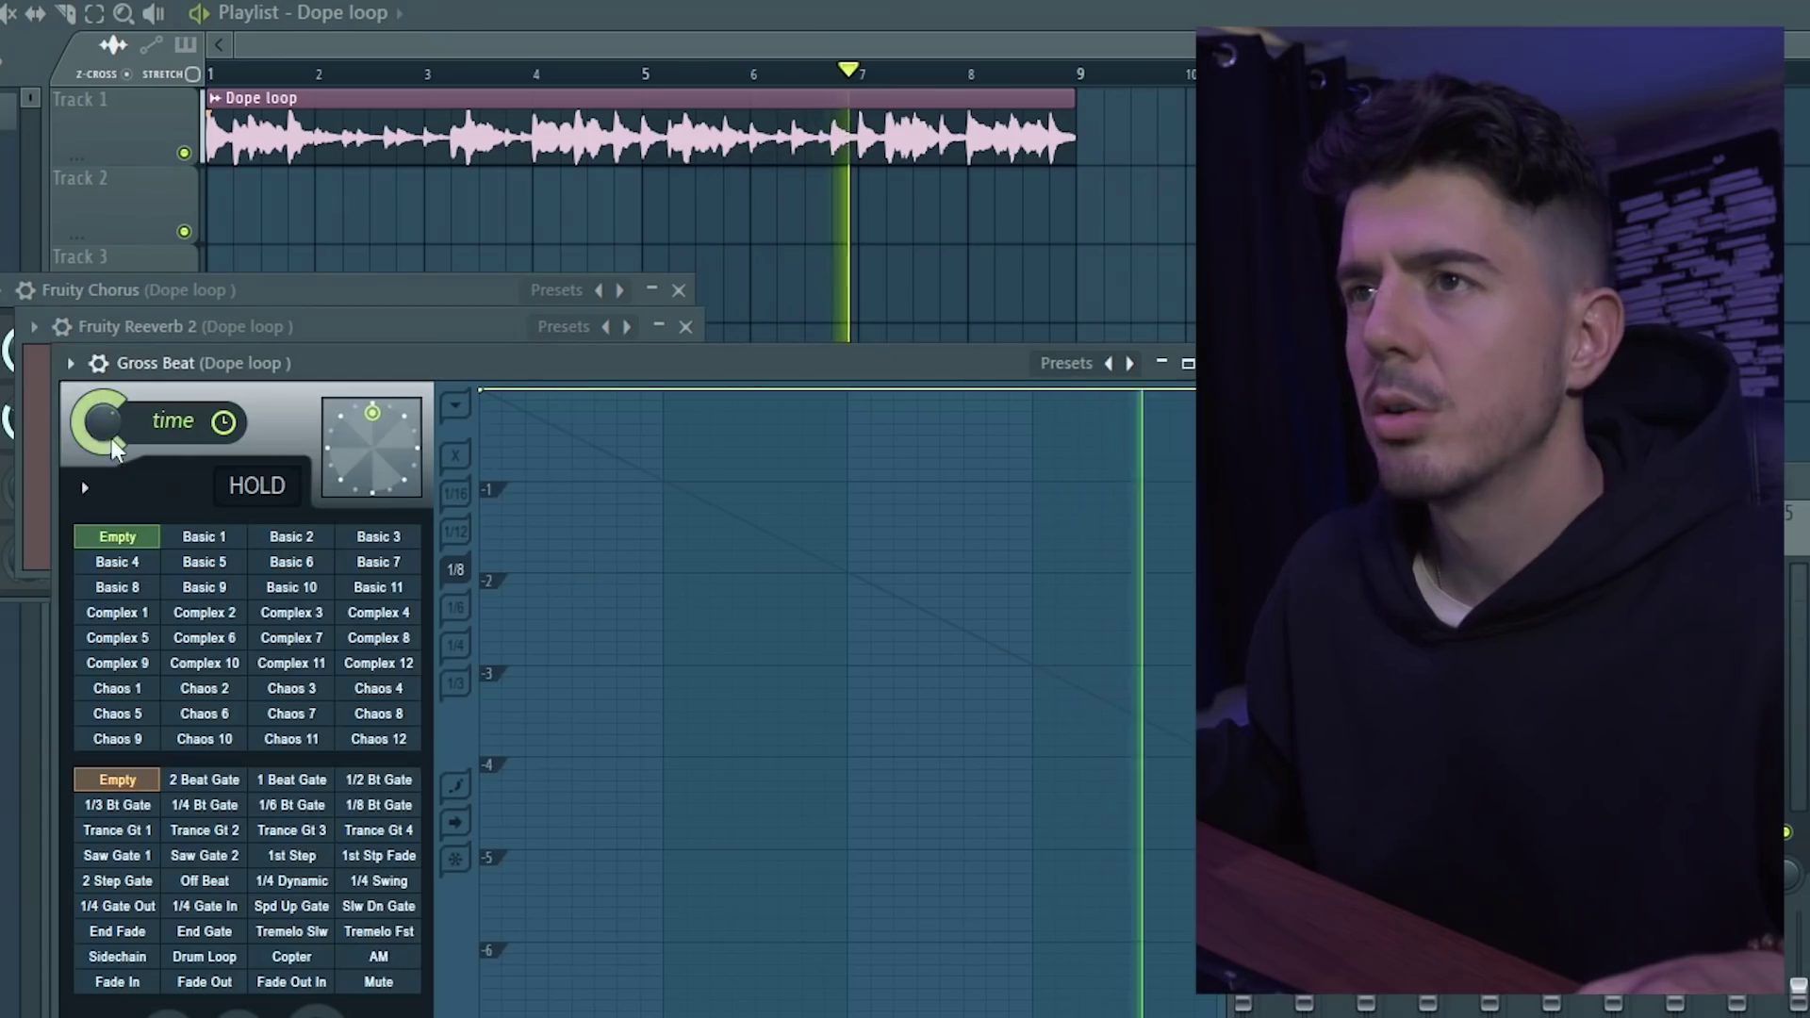
pyautogui.click(70, 363)
pyautogui.moveTo(132, 443)
pyautogui.click(472, 500)
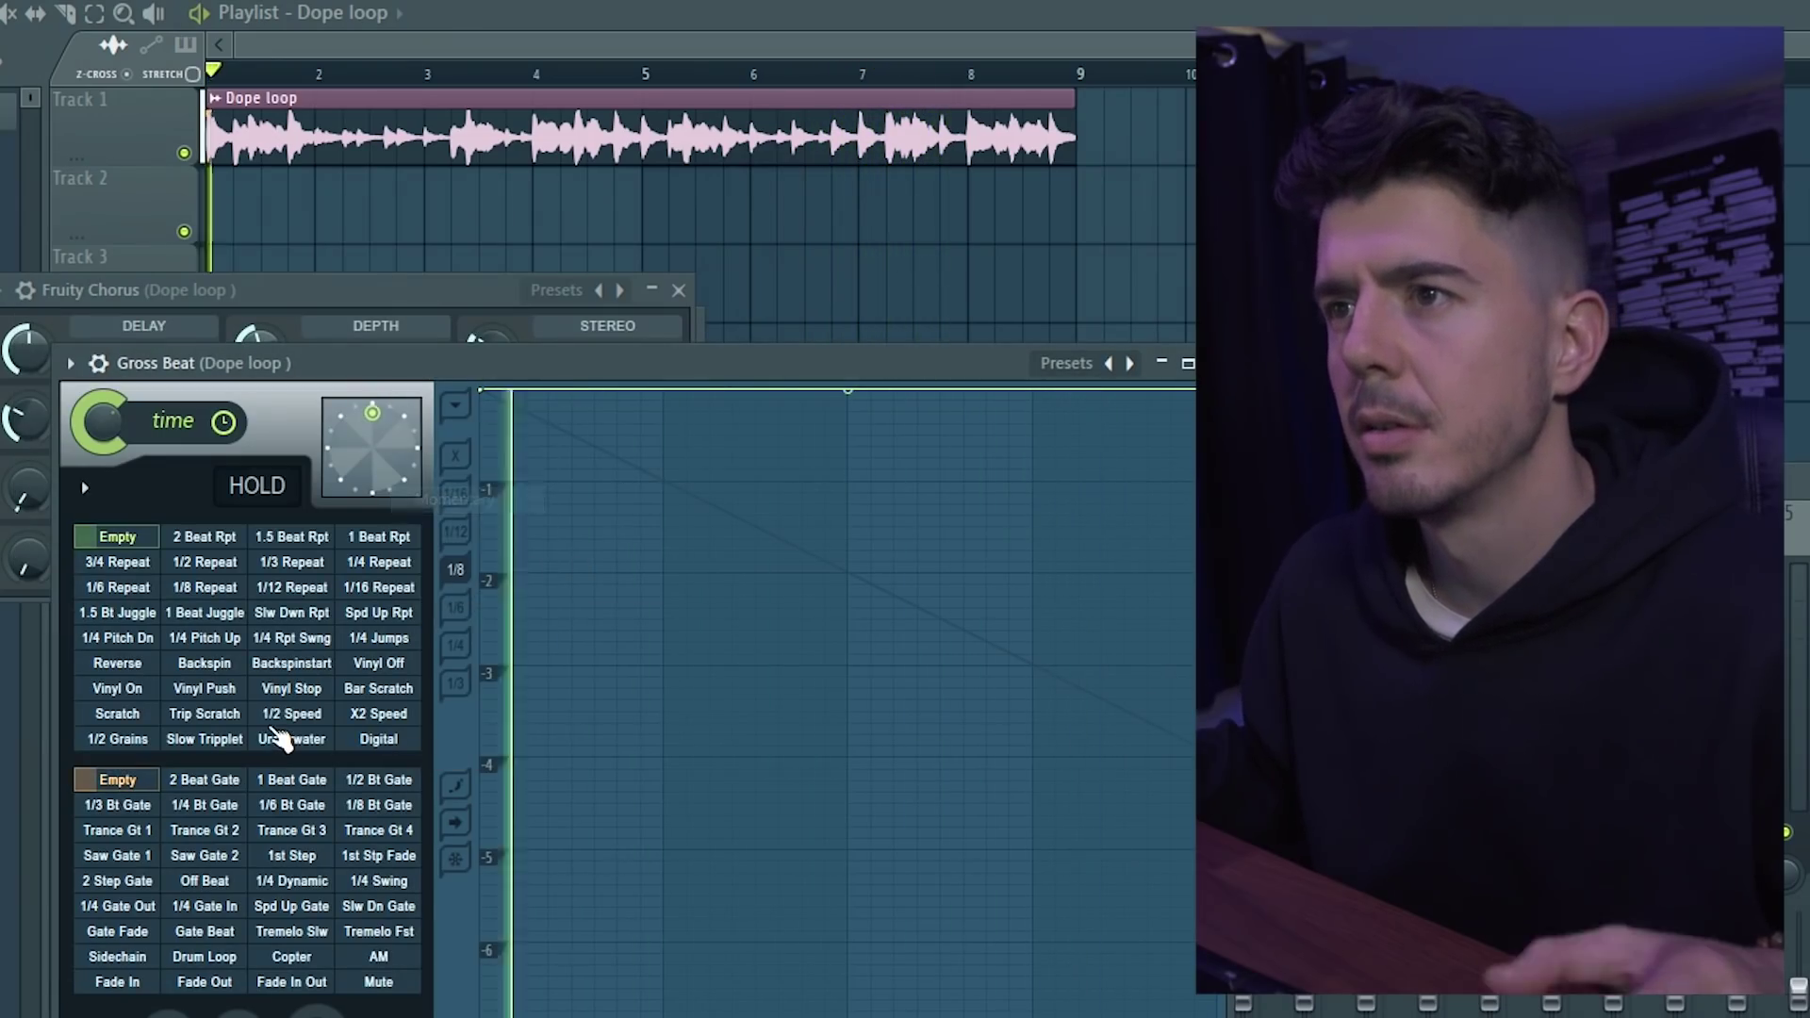
pyautogui.click(288, 717)
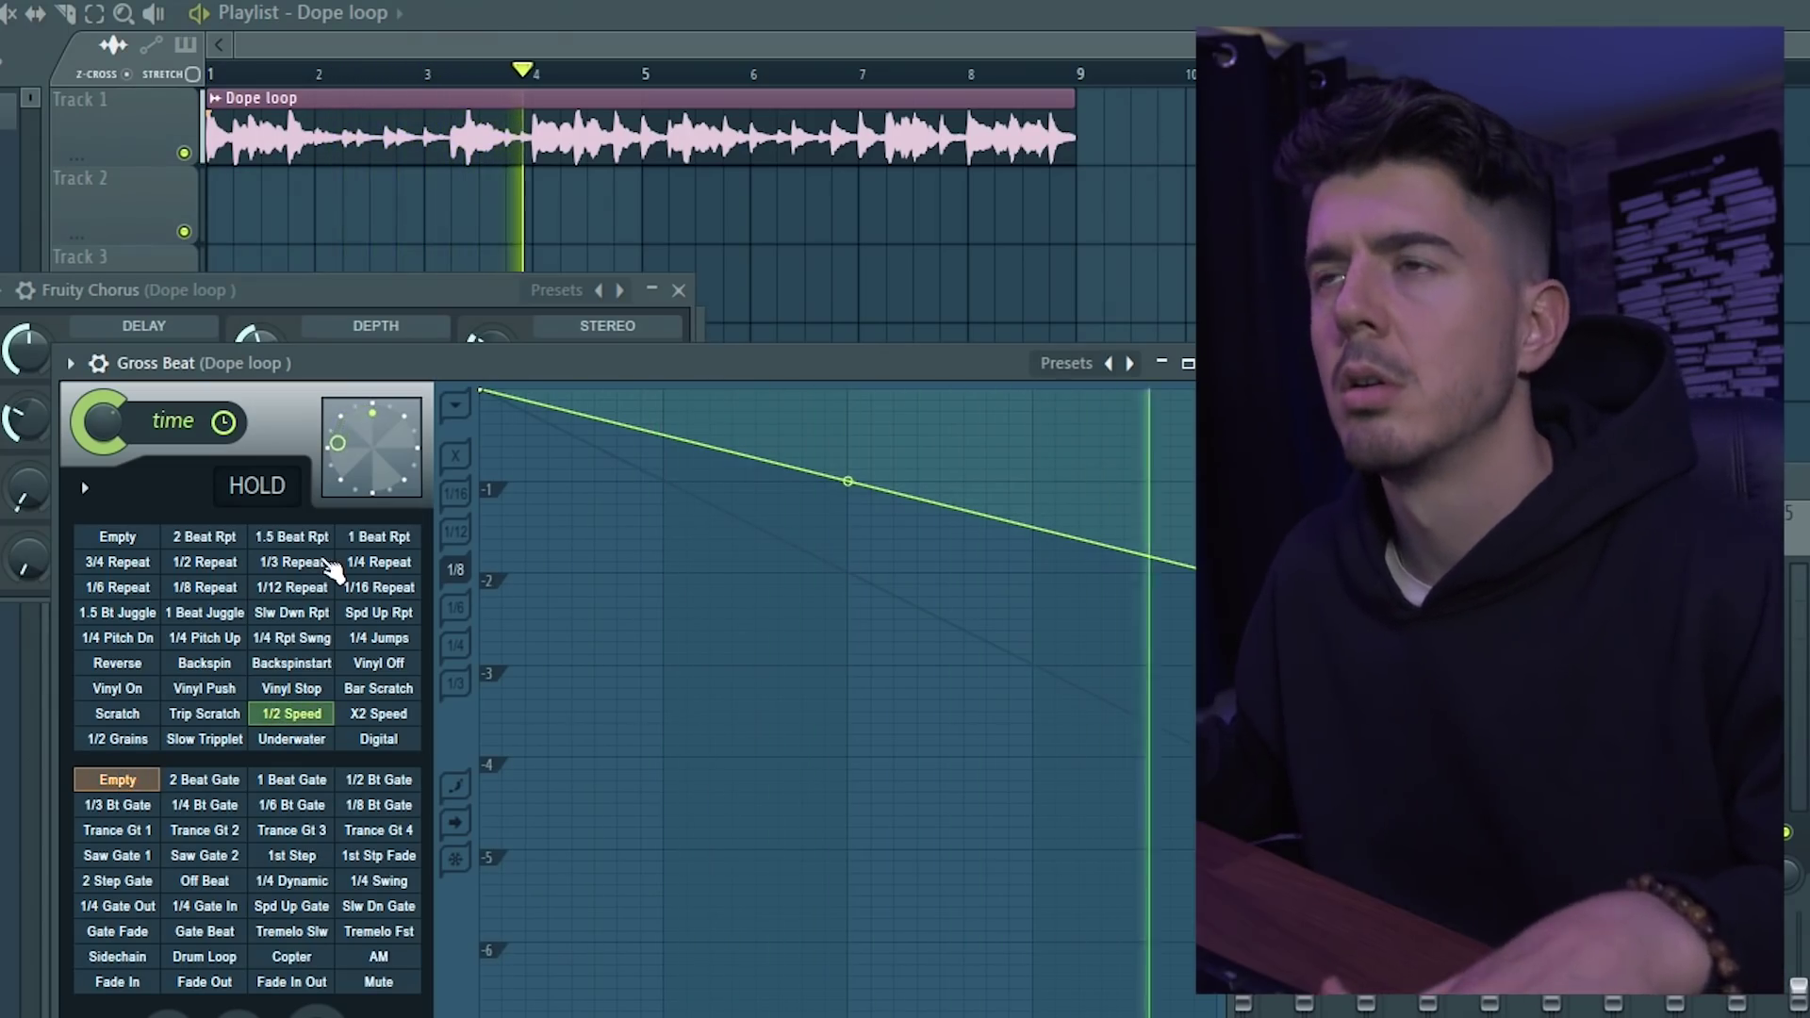
pyautogui.press('F9')
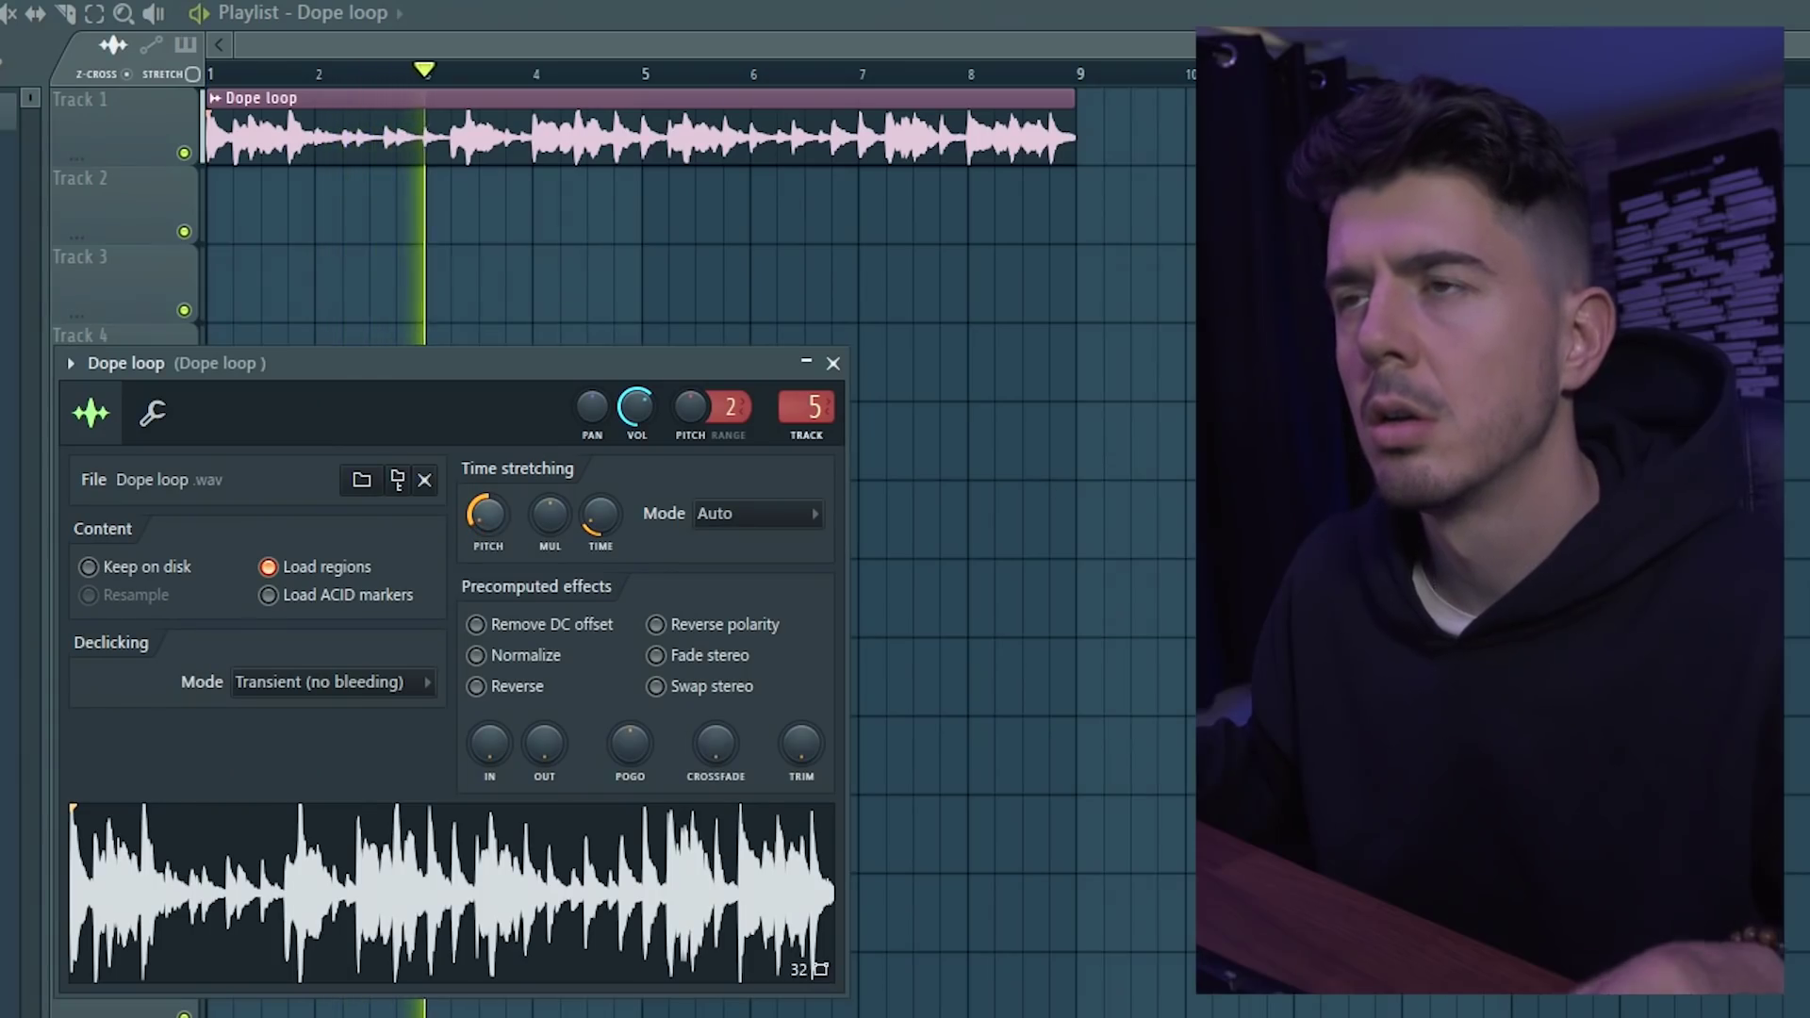
pyautogui.press('space')
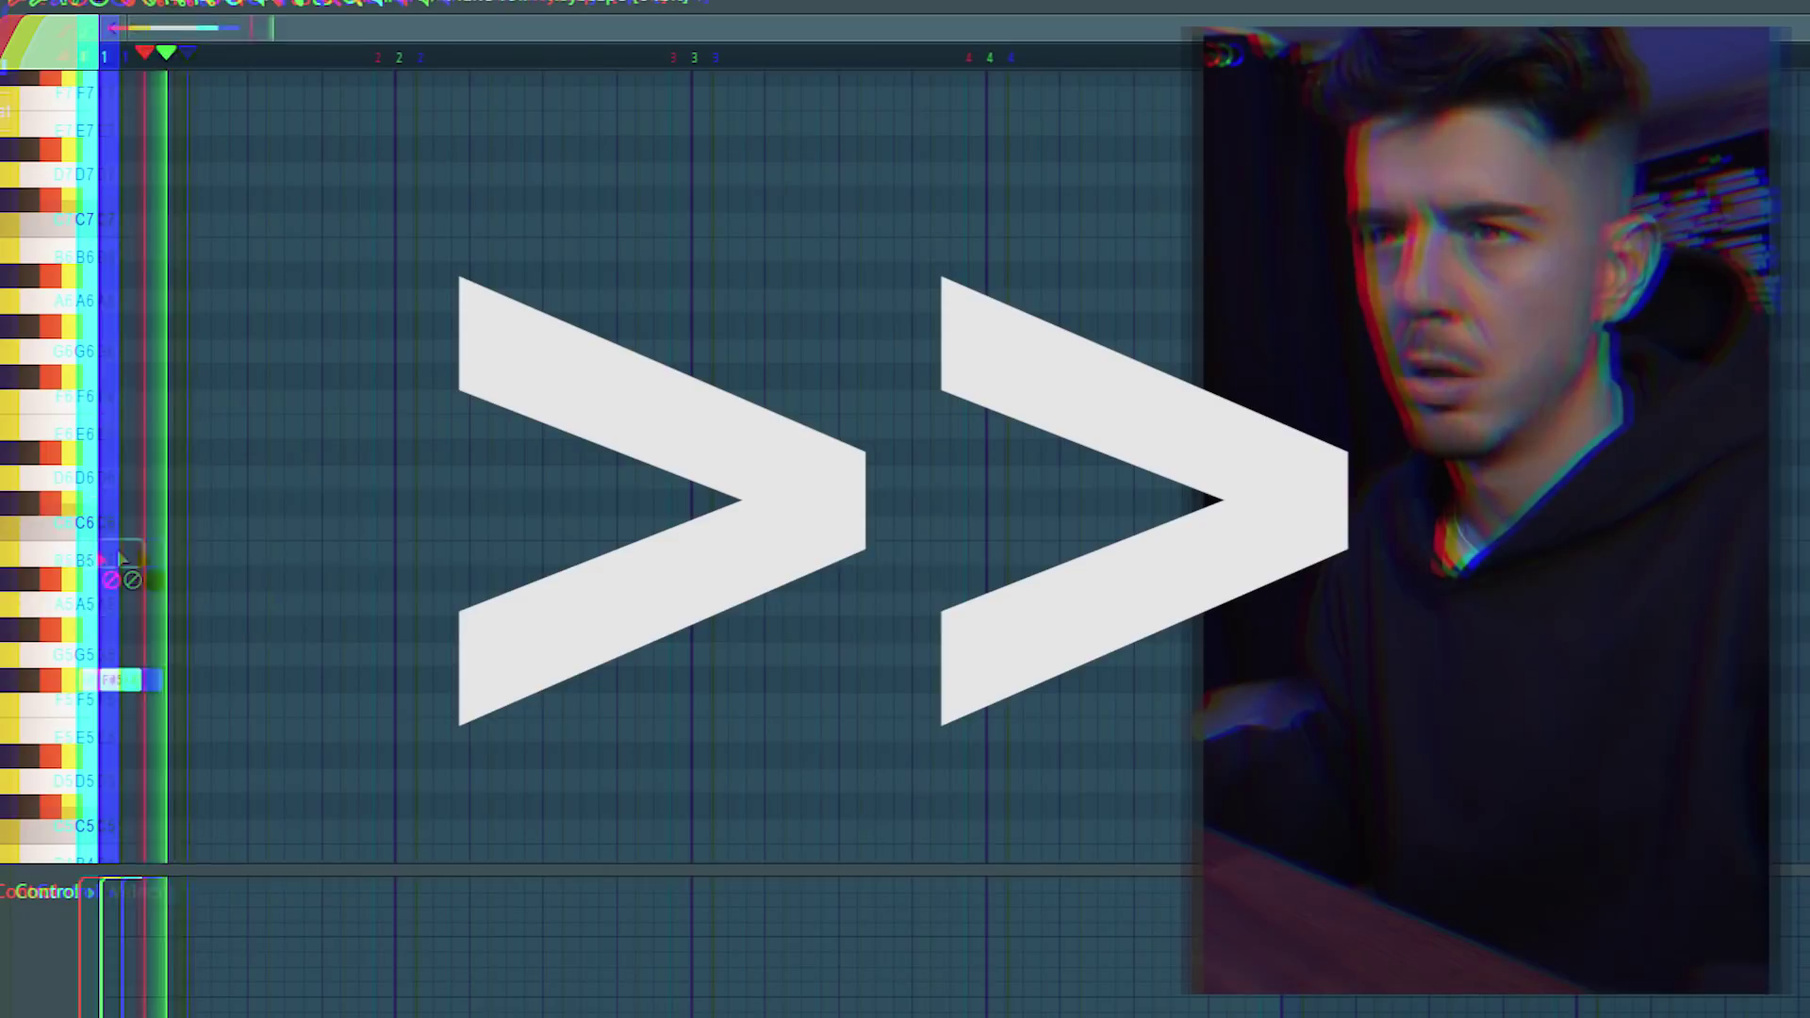
# - Enter long chord notes in the piano roll: E4, A4 and C#5 in bar 1, and G#4, B4 and E5 in bar 2
pyautogui.click(141, 578)
pyautogui.click(141, 426)
pyautogui.click(113, 719)
pyautogui.click(405, 618)
pyautogui.click(697, 795)
pyautogui.moveTo(682, 848); pyautogui.dragTo(990, 849)
pyautogui.scroll(-1, 990, 801)
pyautogui.click(118, 487)
pyautogui.click(118, 387)
pyautogui.click(411, 436)
pyautogui.click(412, 311)
pyautogui.click(707, 386)
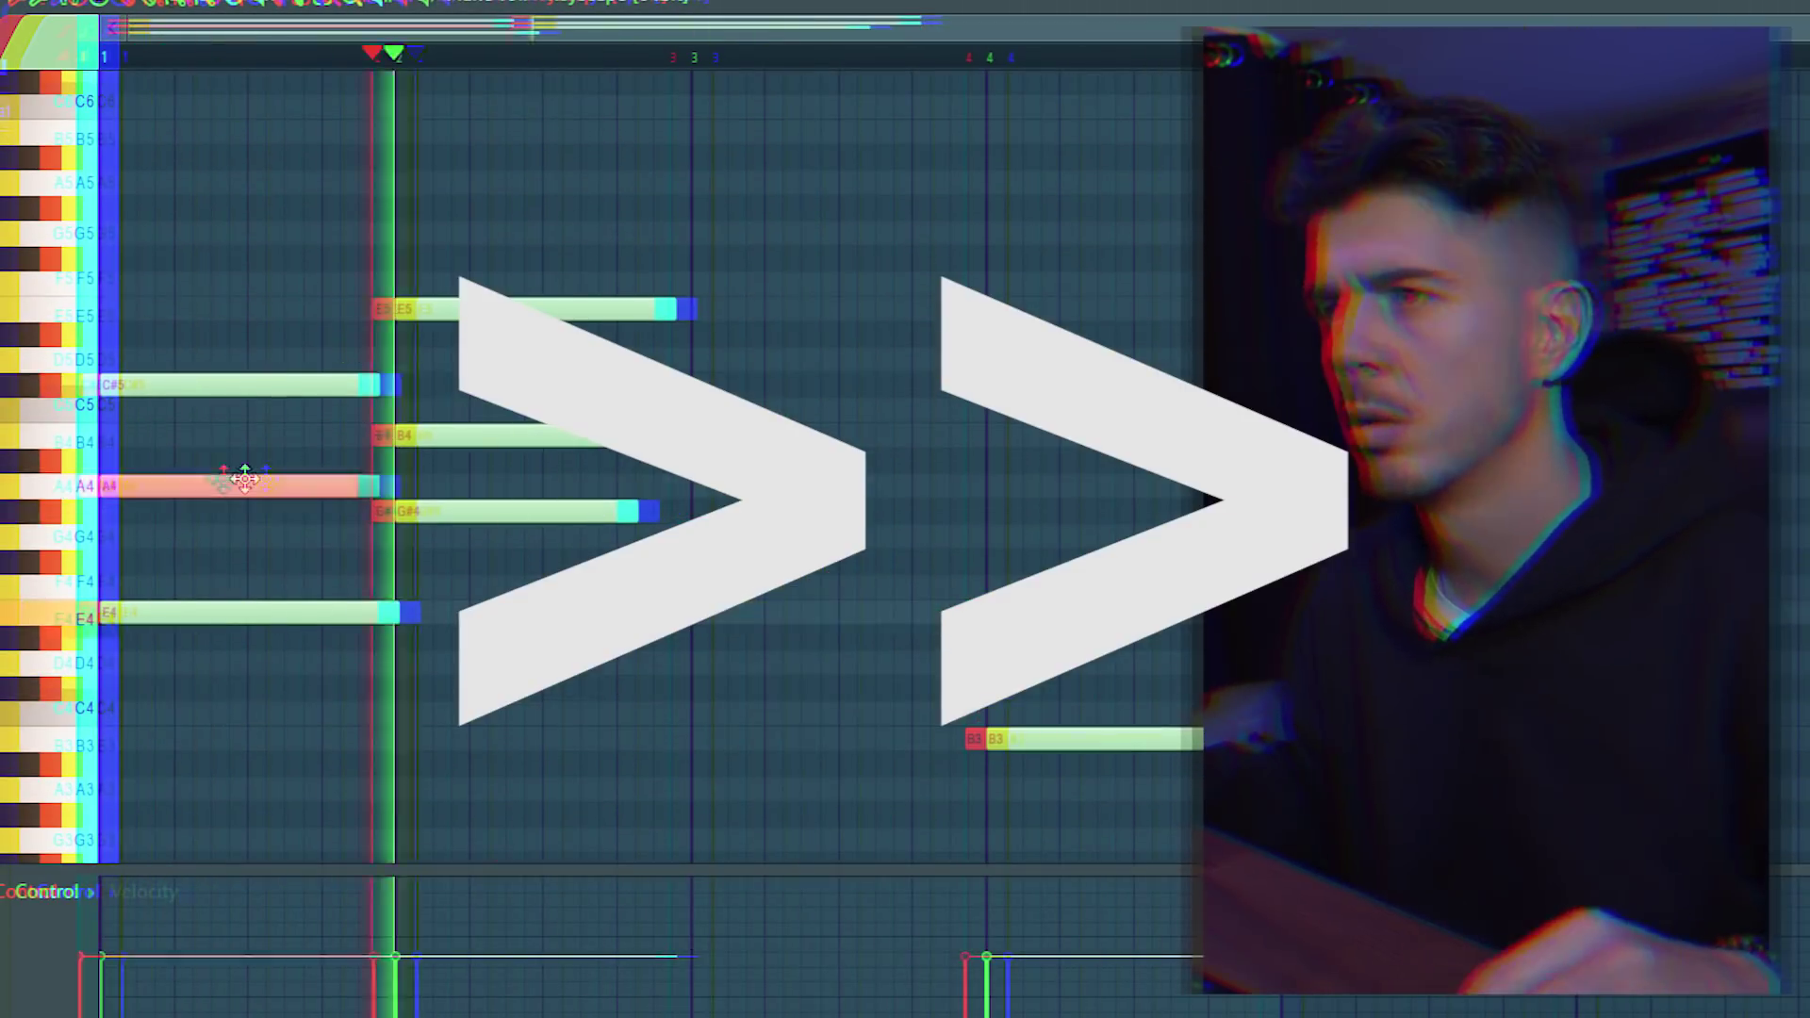
# - Add chord notes in bars 3 and 4, with E4, G#4 and C#5 in bar 4, and lower the selected bar 2 notes an octave
pyautogui.click(707, 613)
pyautogui.click(707, 511)
pyautogui.click(706, 436)
pyautogui.moveTo(764, 613); pyautogui.dragTo(763, 739)
pyautogui.moveTo(763, 511); pyautogui.dragTo(764, 639)
pyautogui.click(1001, 613)
pyautogui.click(1000, 511)
pyautogui.click(1001, 384)
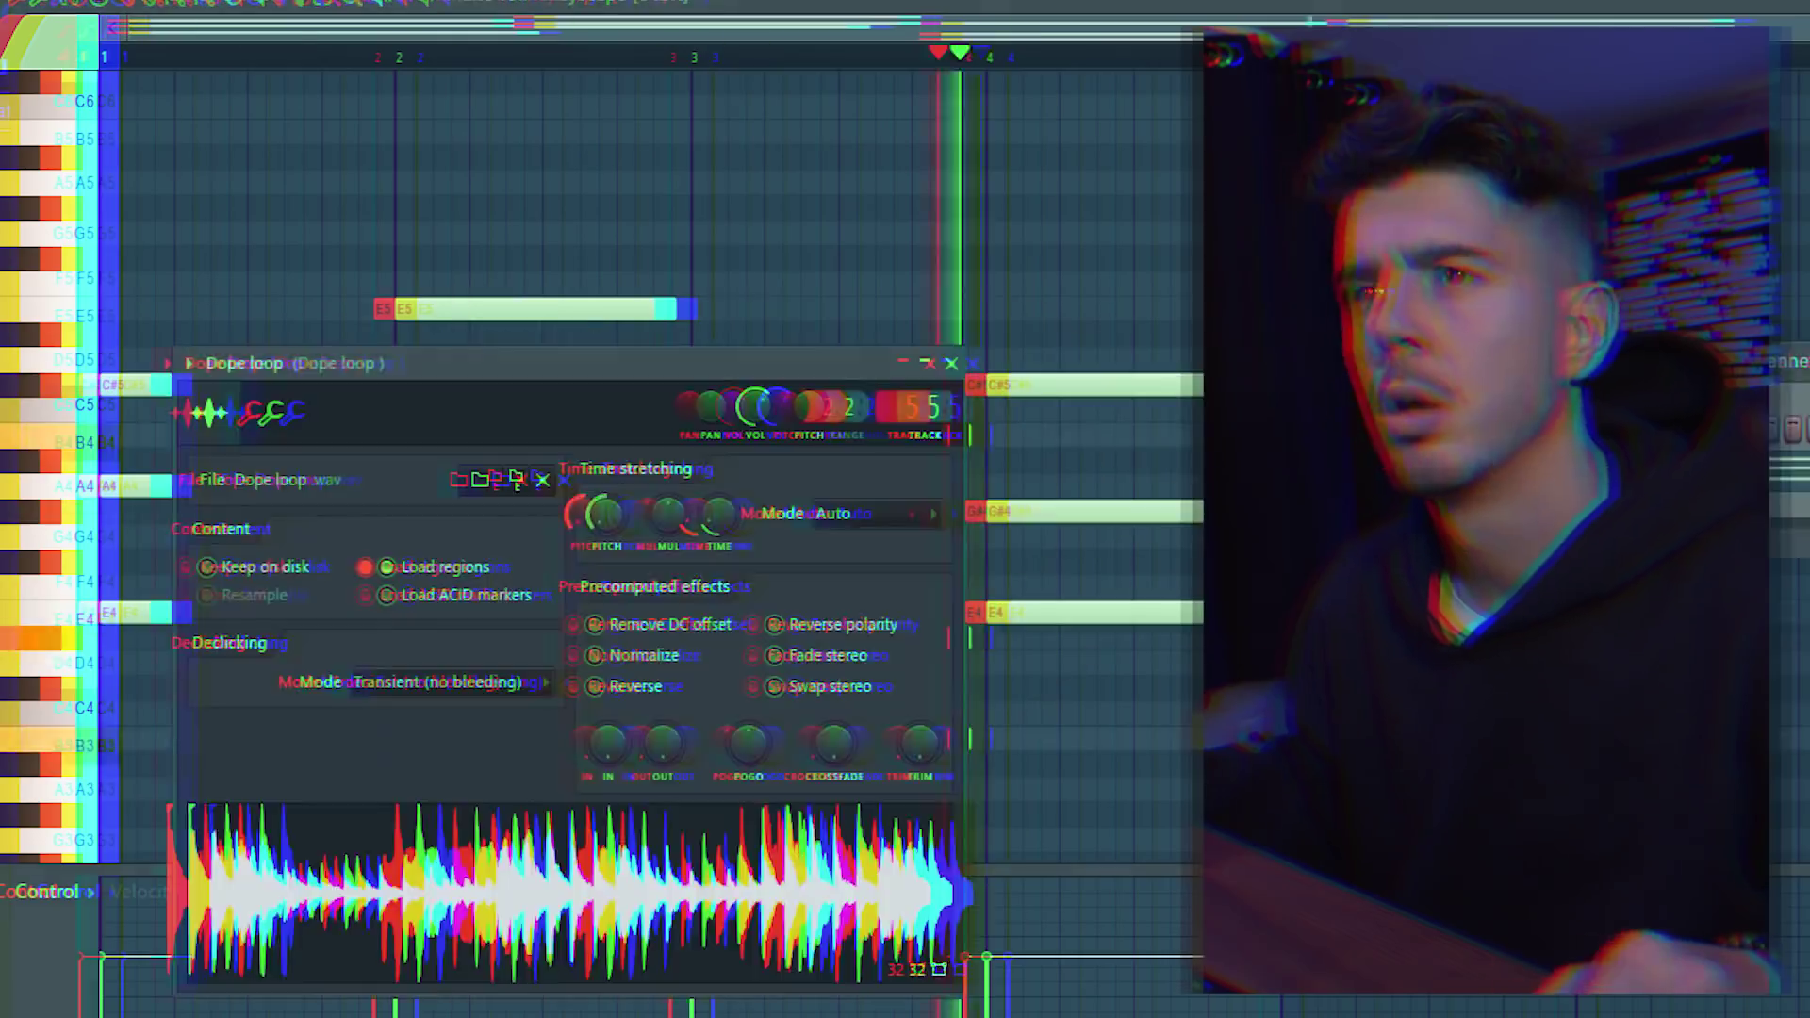
pyautogui.moveTo(415, 278); pyautogui.dragTo(520, 538)
pyautogui.hotkey('ctrl', 'Down')
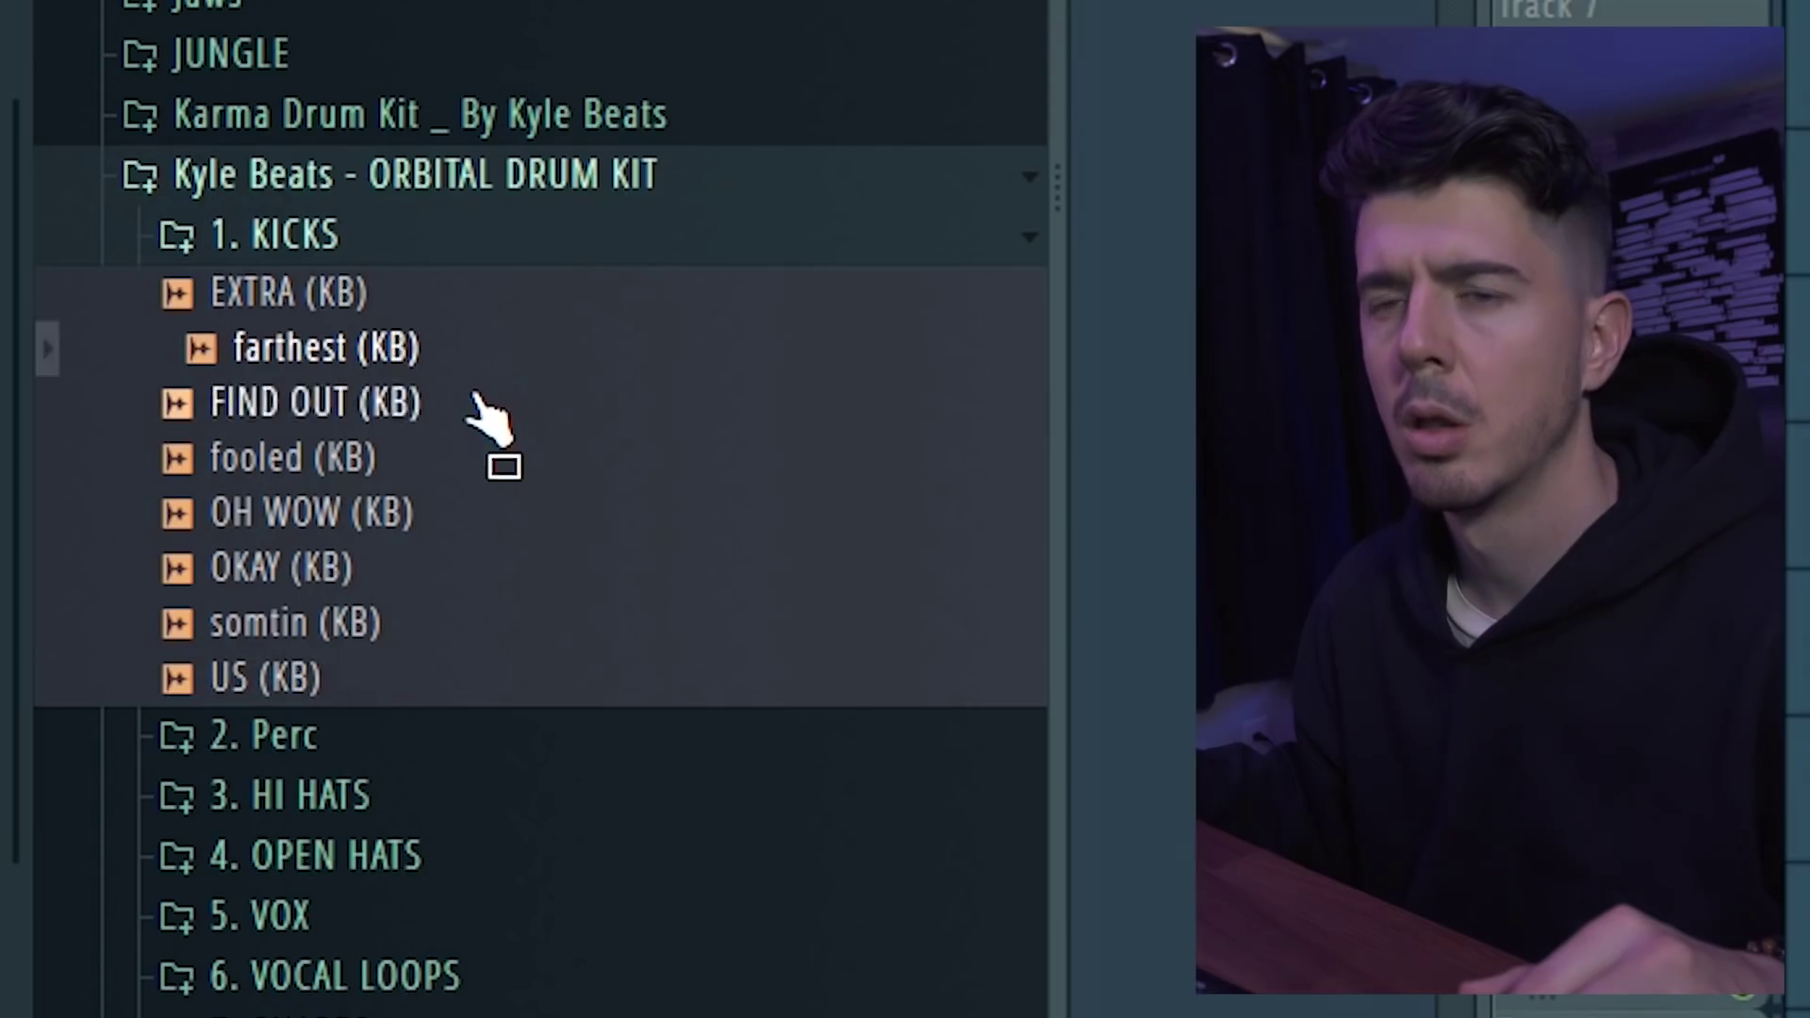
# - Audition the FIND OUT kick and the hi-hat samples in the ORBITAL DRUM KIT folder
pyautogui.click(471, 403)
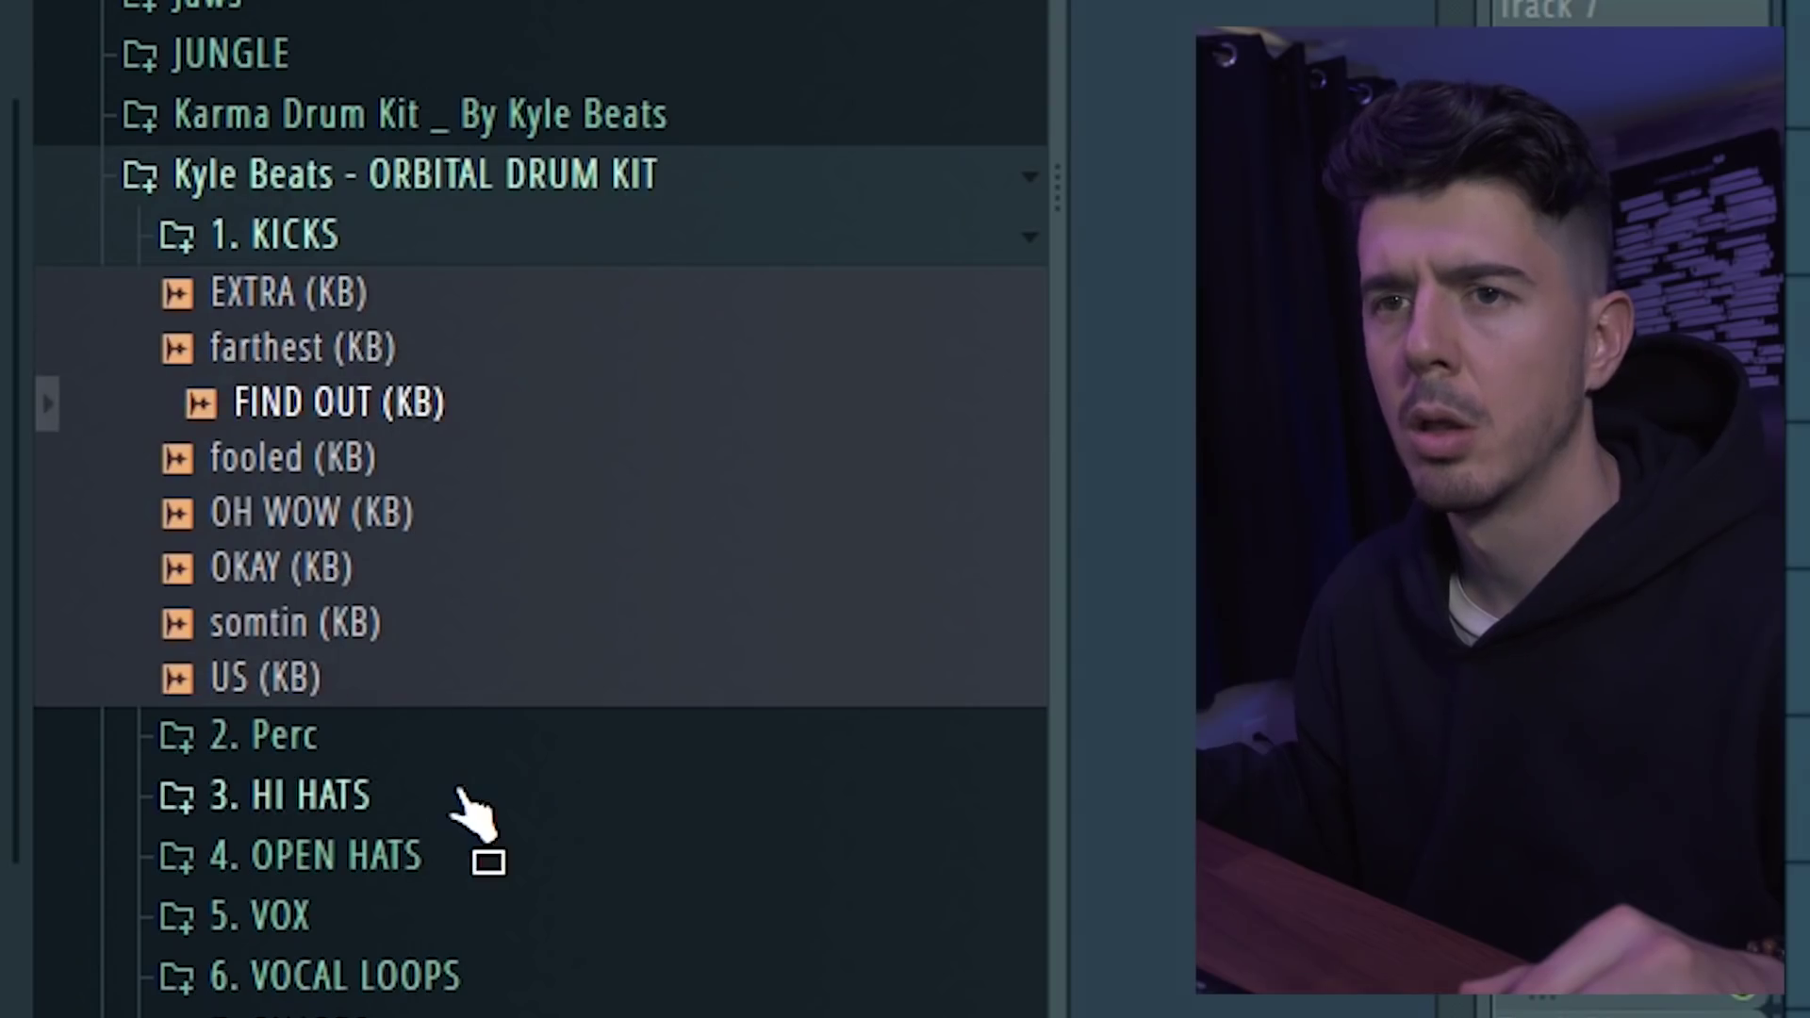
pyautogui.click(462, 794)
pyautogui.click(456, 580)
pyautogui.click(447, 538)
pyautogui.click(438, 589)
pyautogui.click(423, 645)
pyautogui.click(403, 703)
pyautogui.click(389, 748)
pyautogui.click(376, 806)
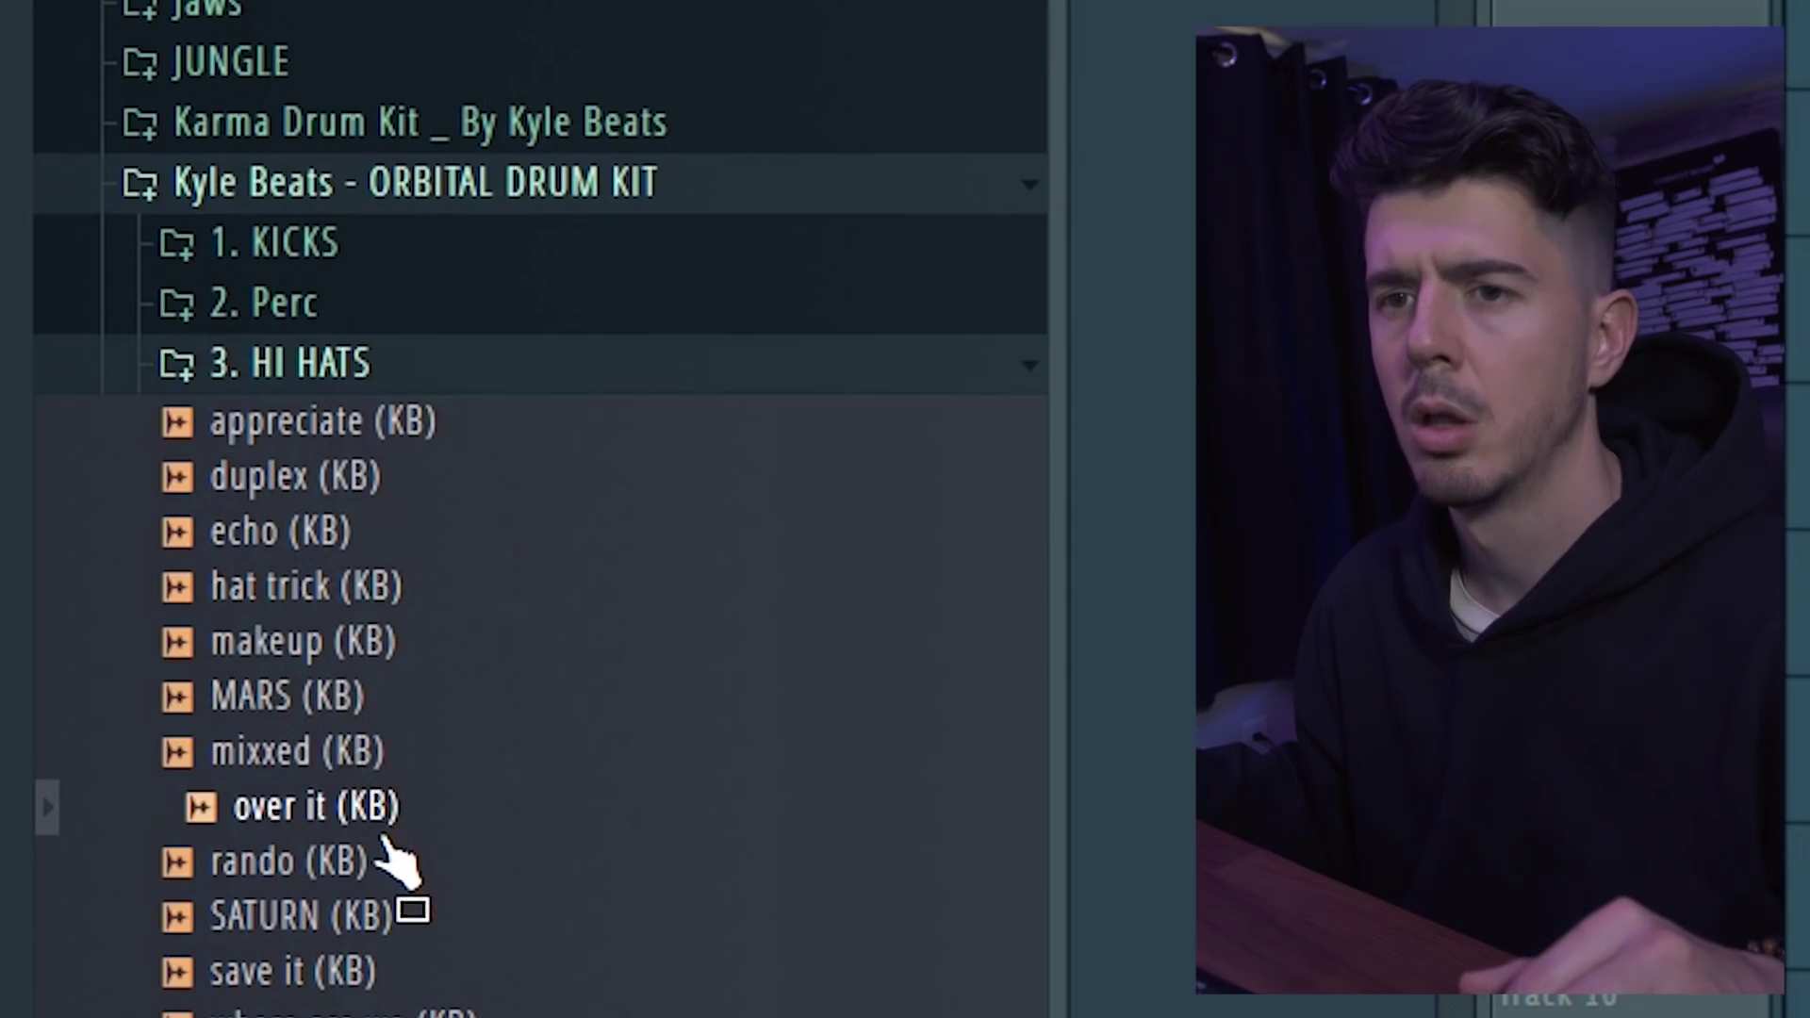
# - Audition samples in the drum kit's SNARES folder, including mine, mission and SIDEWAYS, and samples in its CLAPS folder
pyautogui.scroll(-5, 502, 115)
pyautogui.click(442, 662)
pyautogui.click(257, 803)
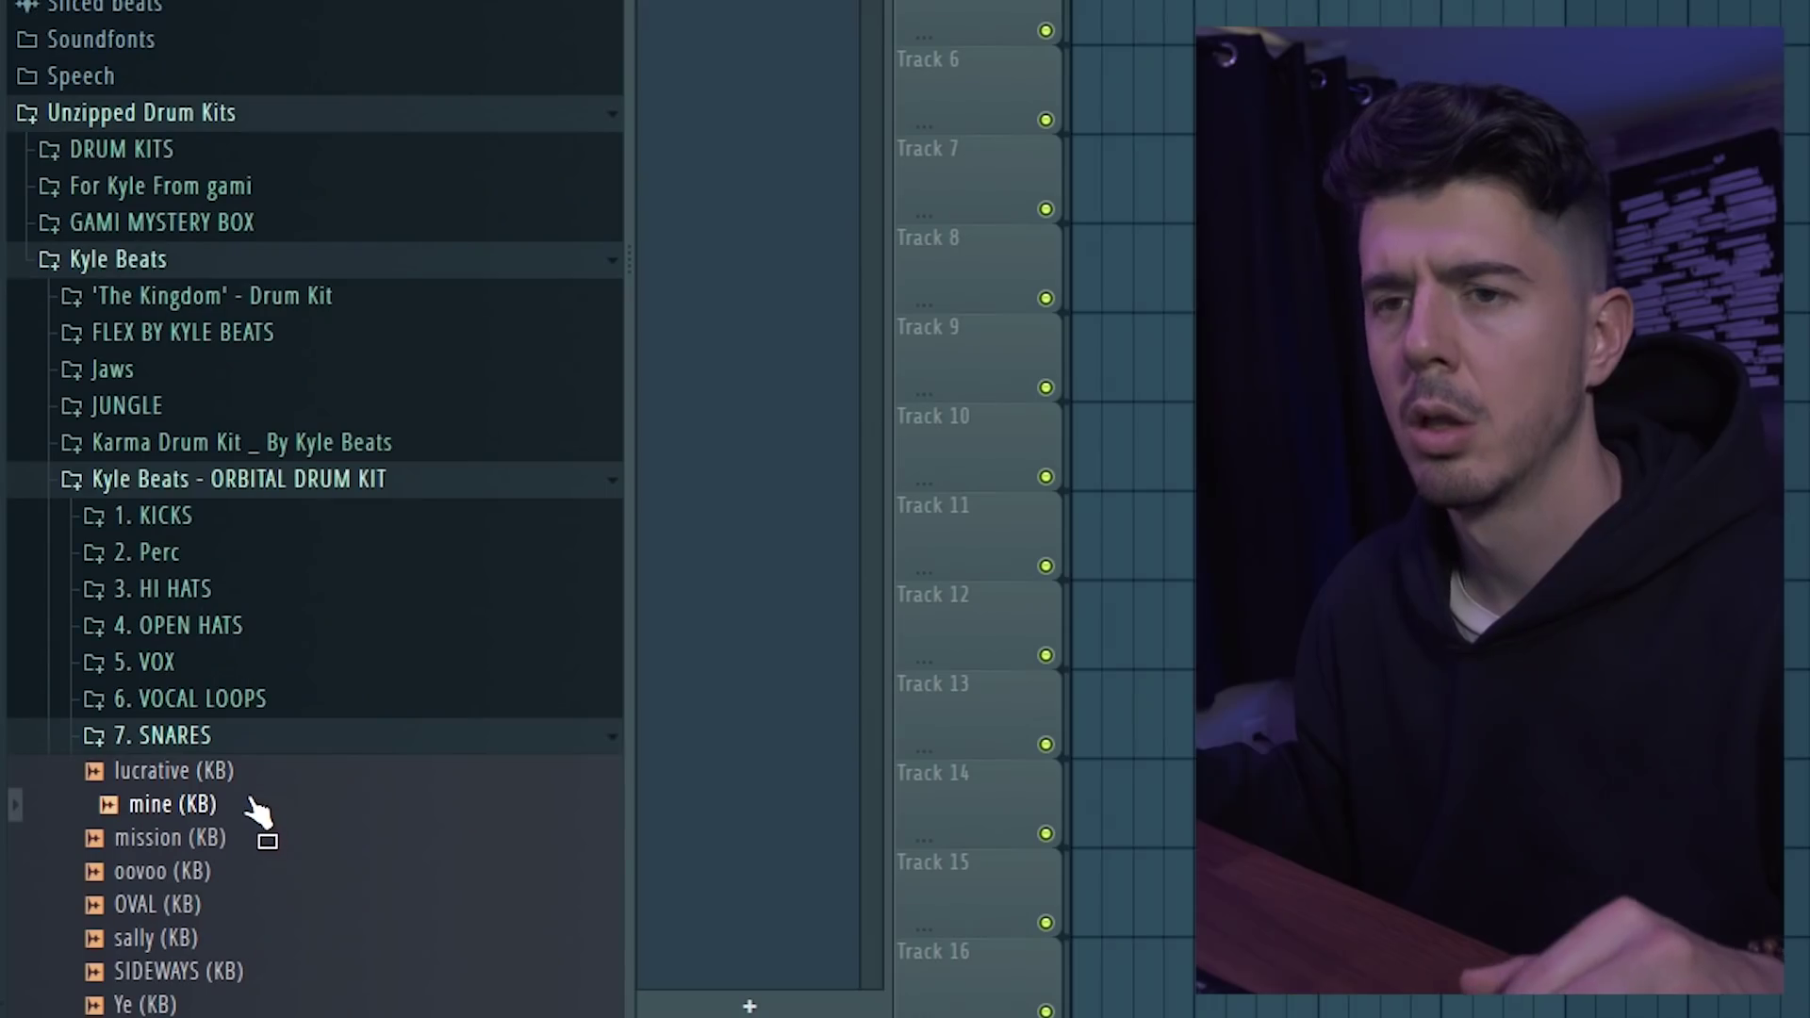
pyautogui.click(252, 842)
pyautogui.scroll(-5, 253, 843)
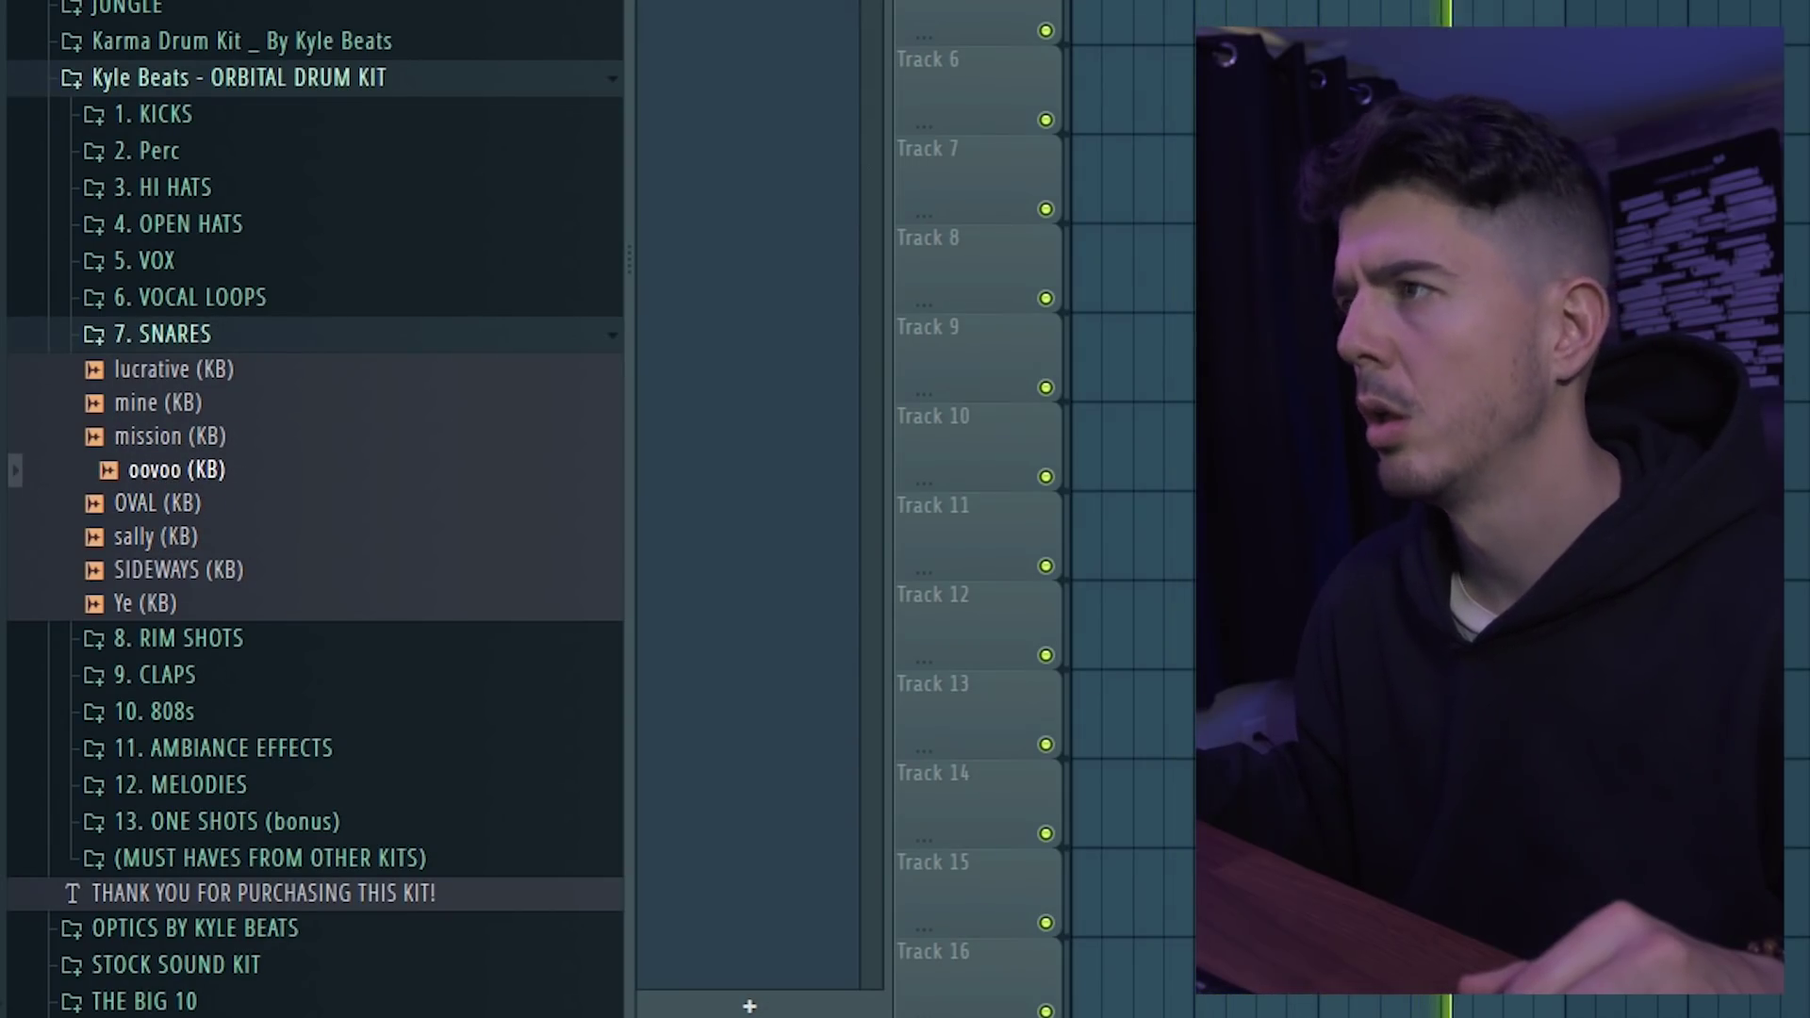
pyautogui.click(334, 574)
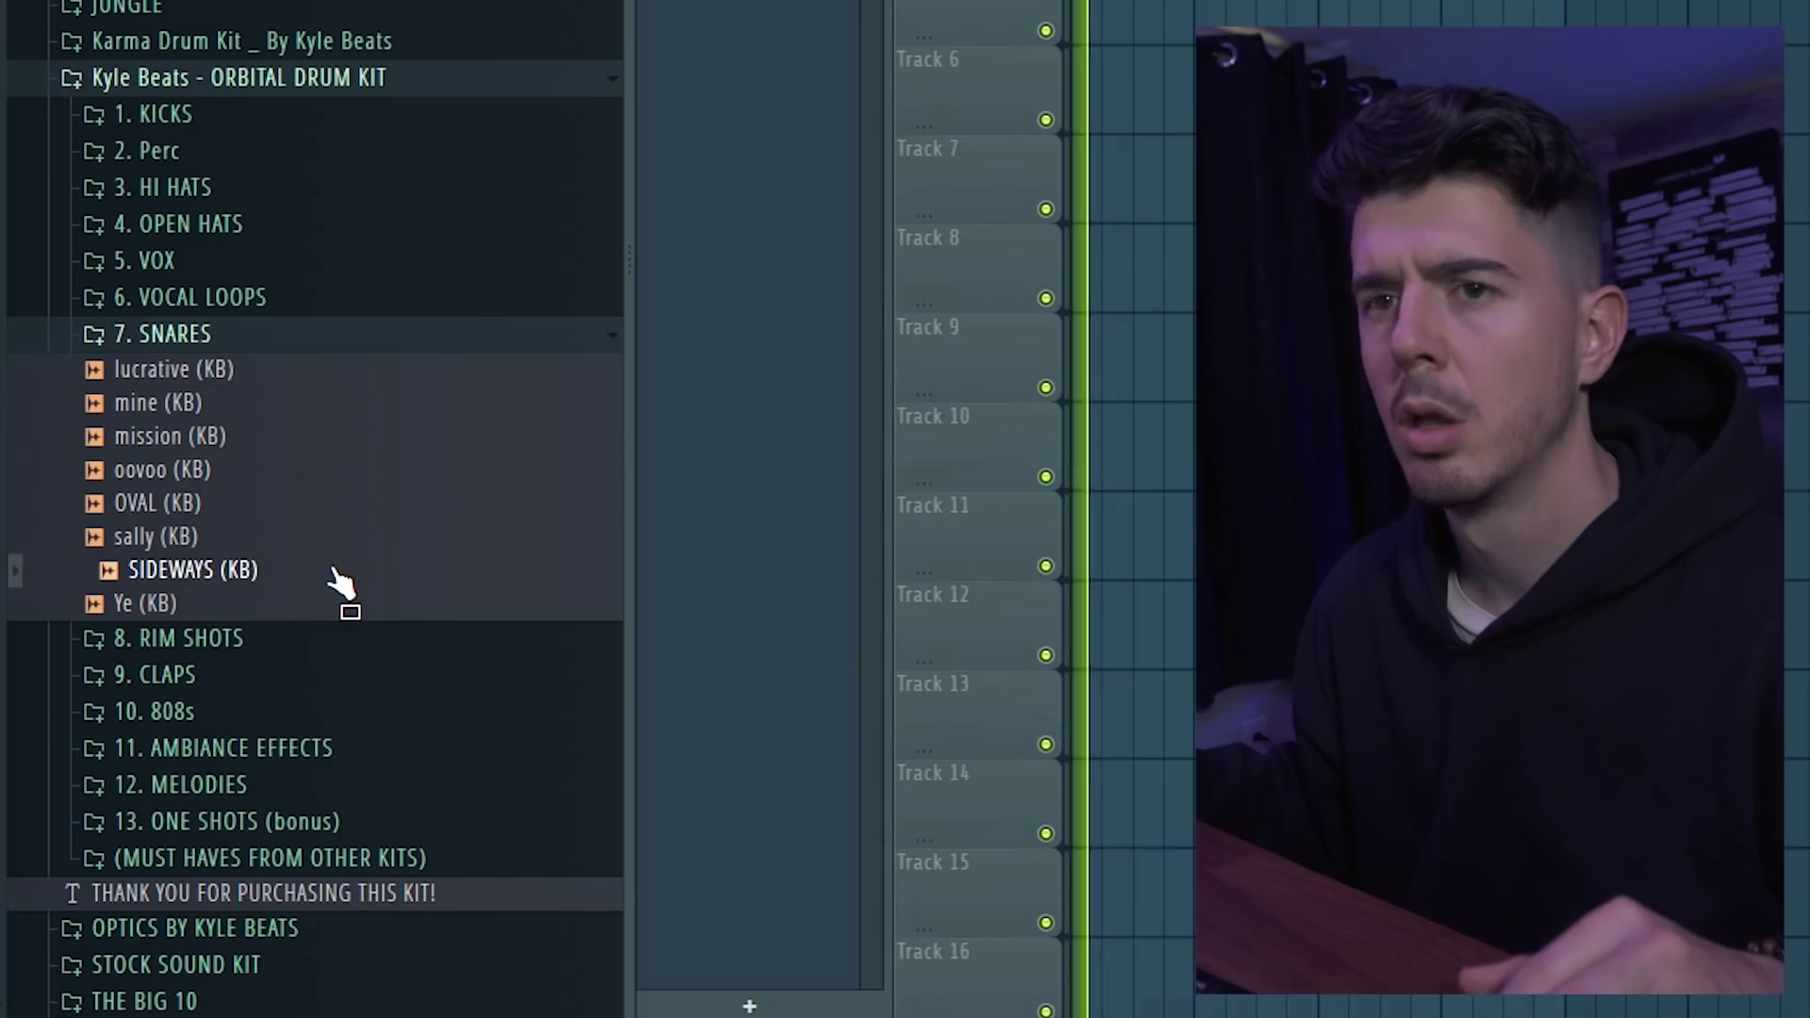
pyautogui.click(248, 686)
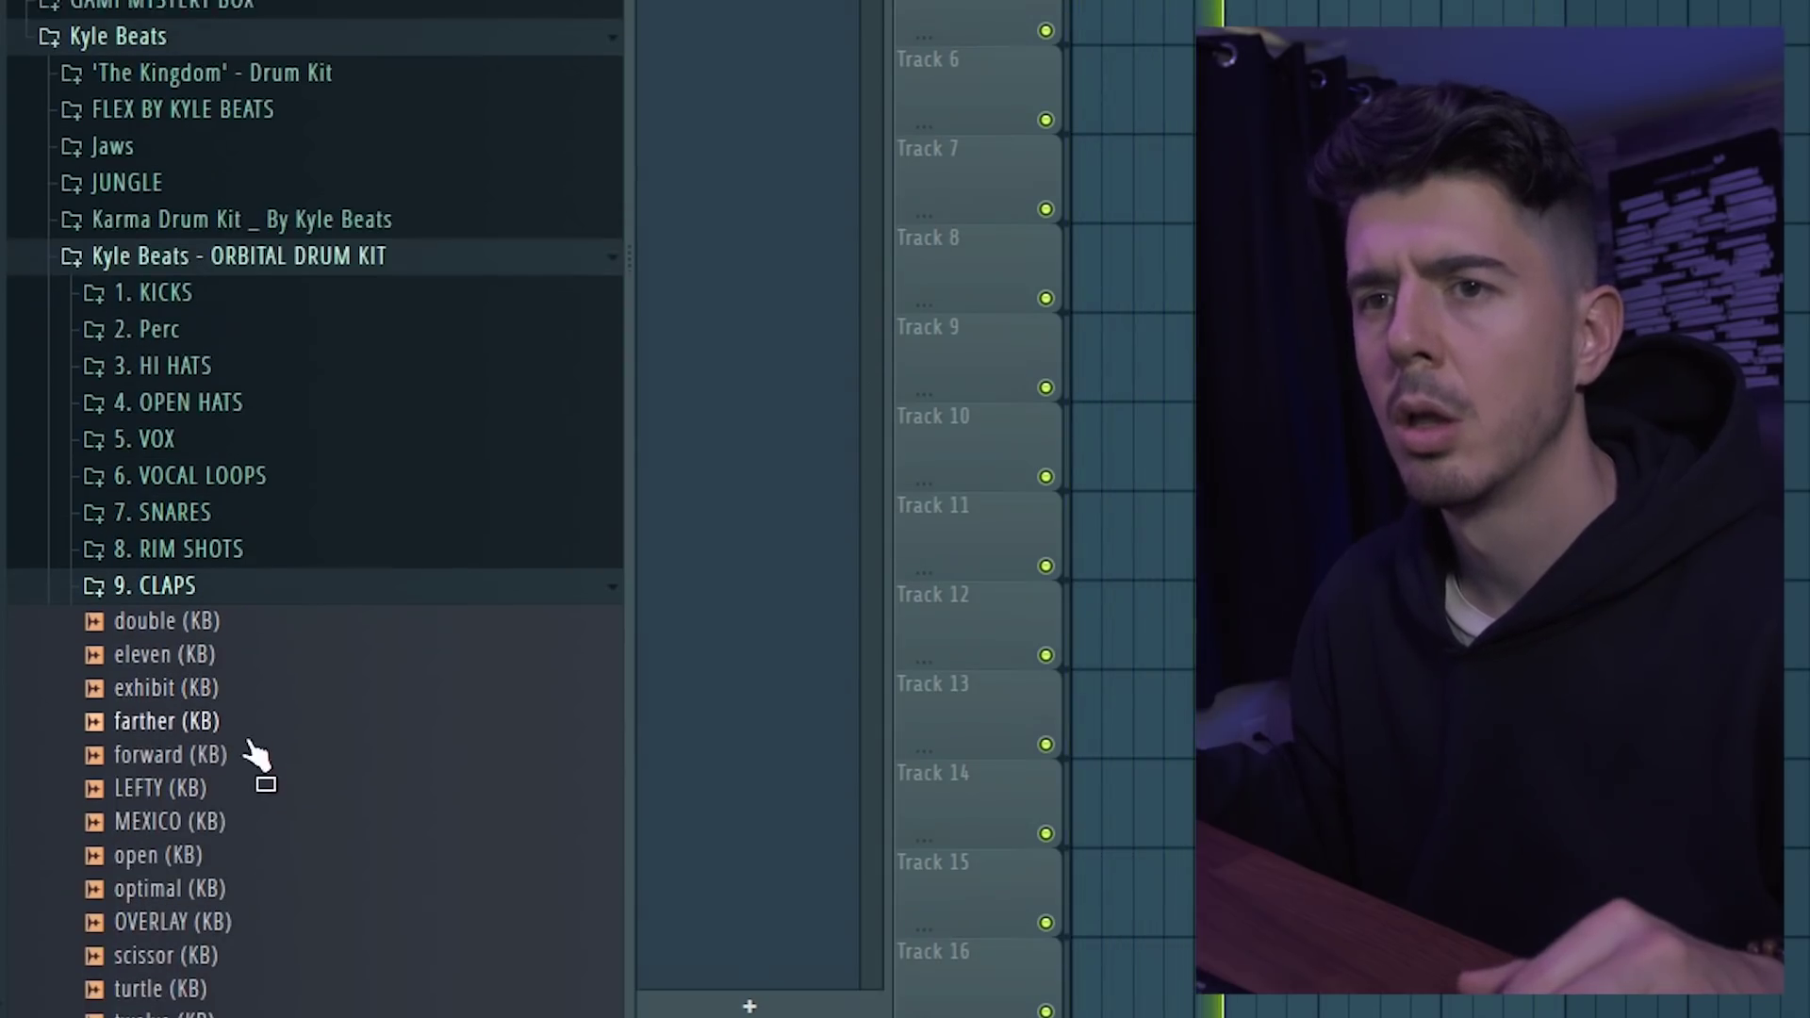
pyautogui.click(253, 740)
pyautogui.scroll(-5, 255, 751)
pyautogui.click(270, 517)
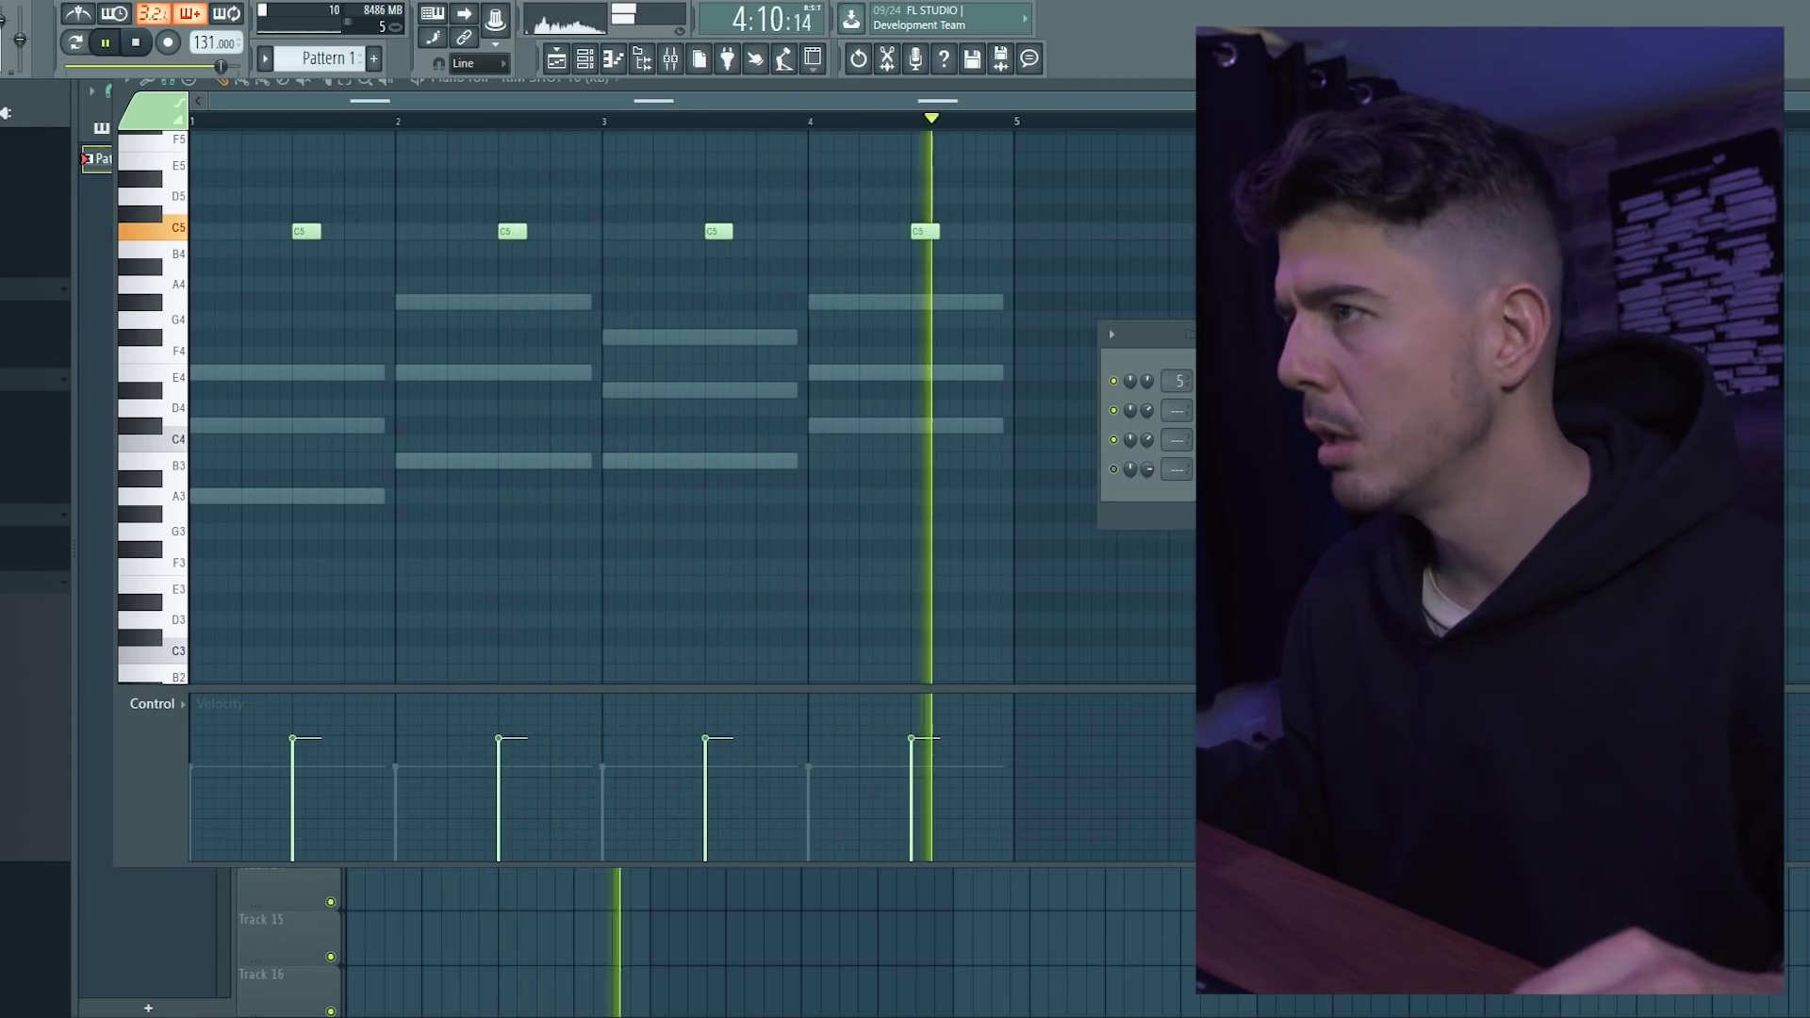
# - Turn down the hat trick channel and place short LOOSE notes on C#4 at beat 2 of bars 1 and 3
pyautogui.moveTo(1146, 469); pyautogui.dragTo(1146, 500)
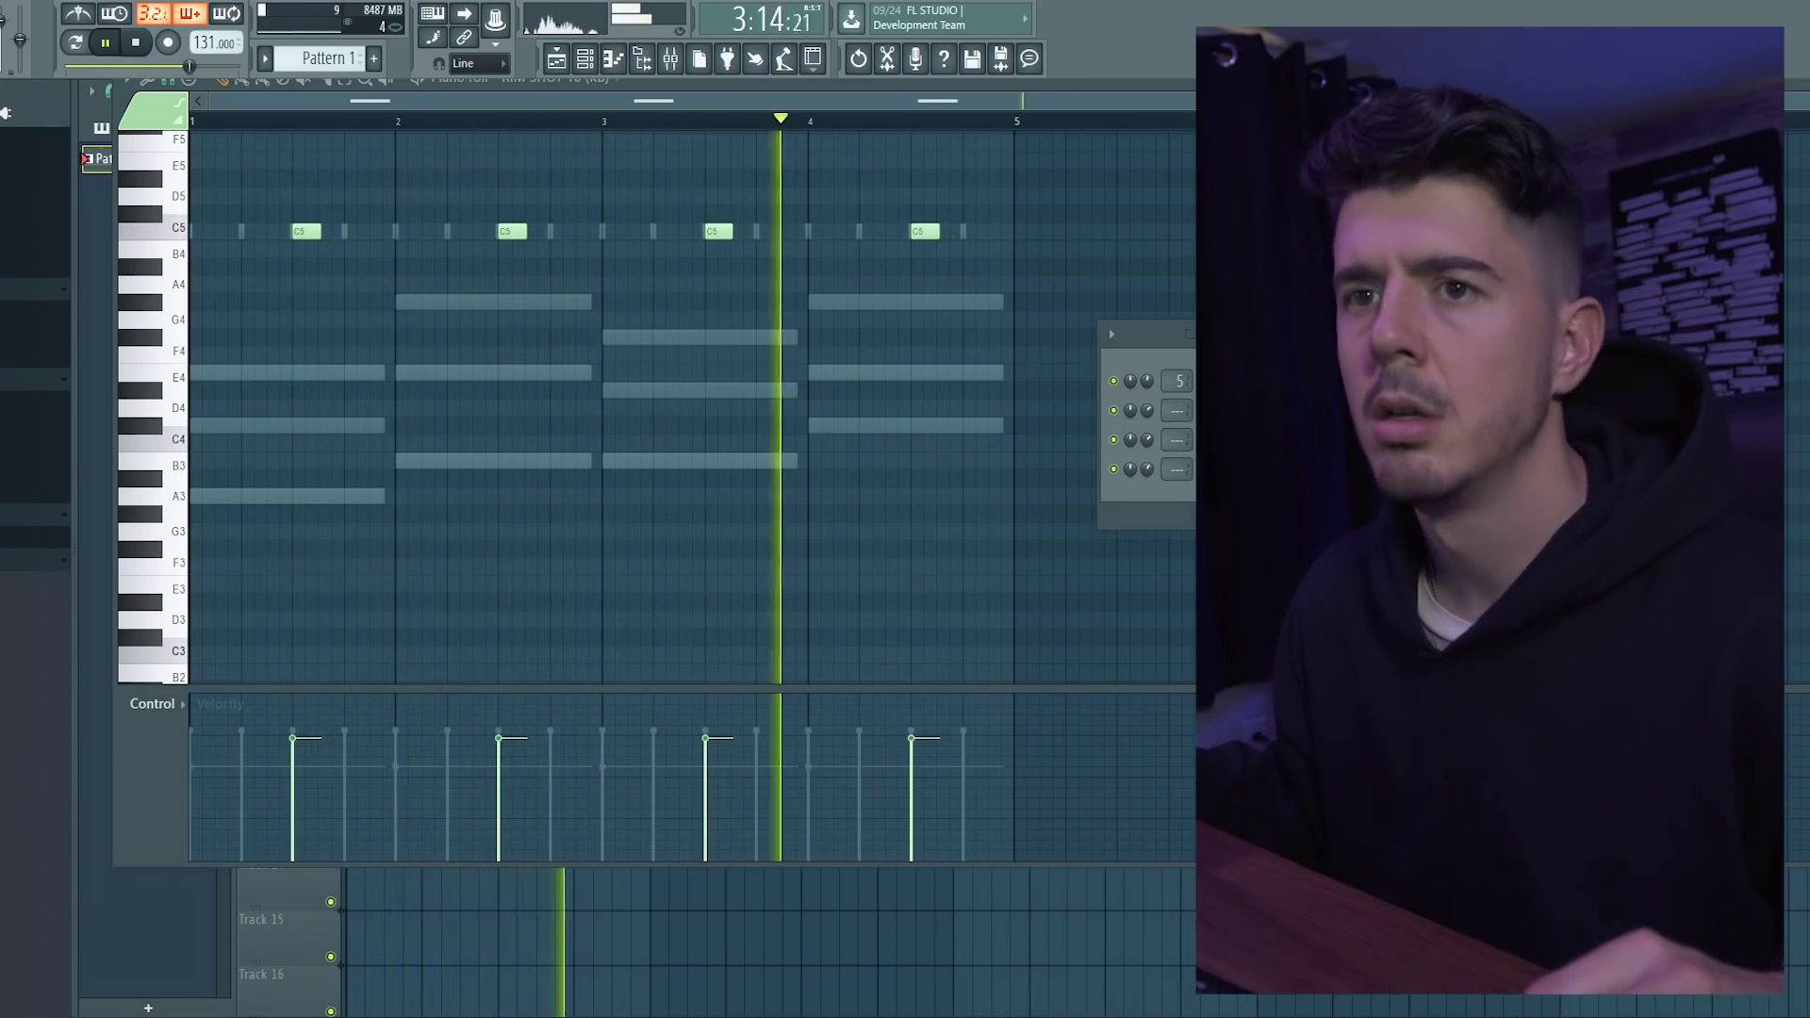
pyautogui.click(247, 425)
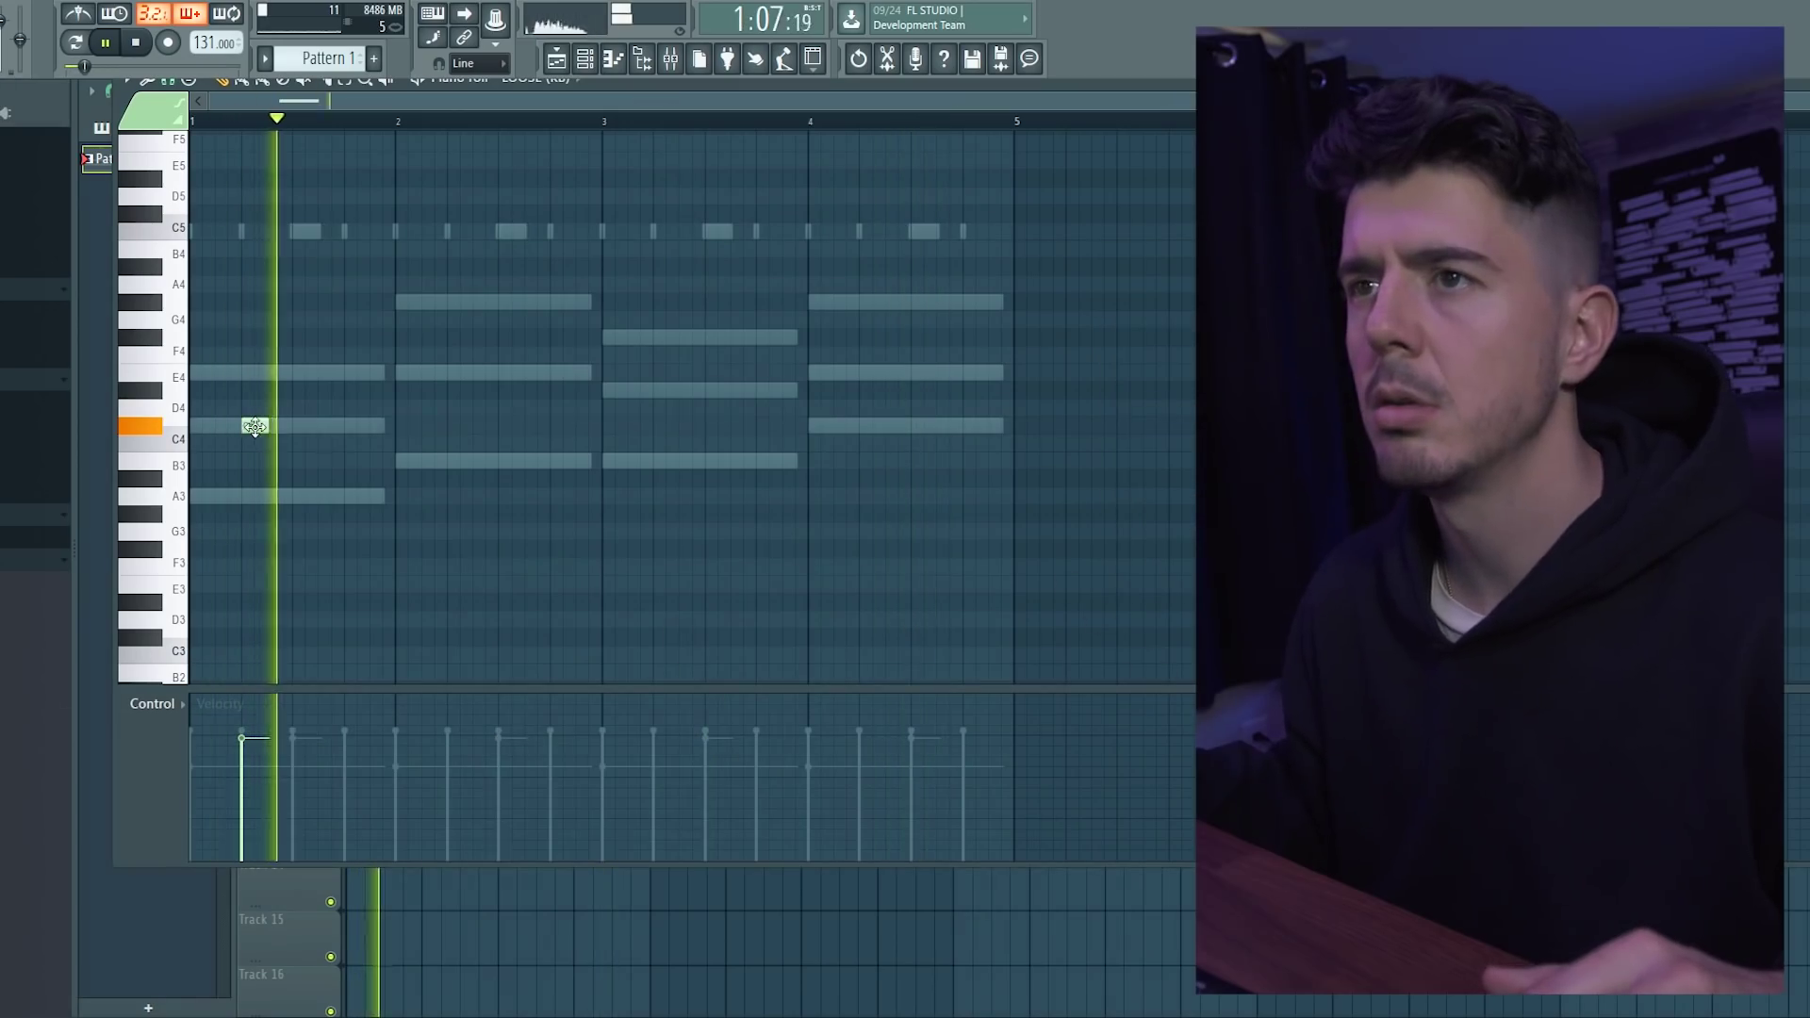
pyautogui.click(452, 425)
pyautogui.moveTo(453, 425); pyautogui.dragTo(658, 429)
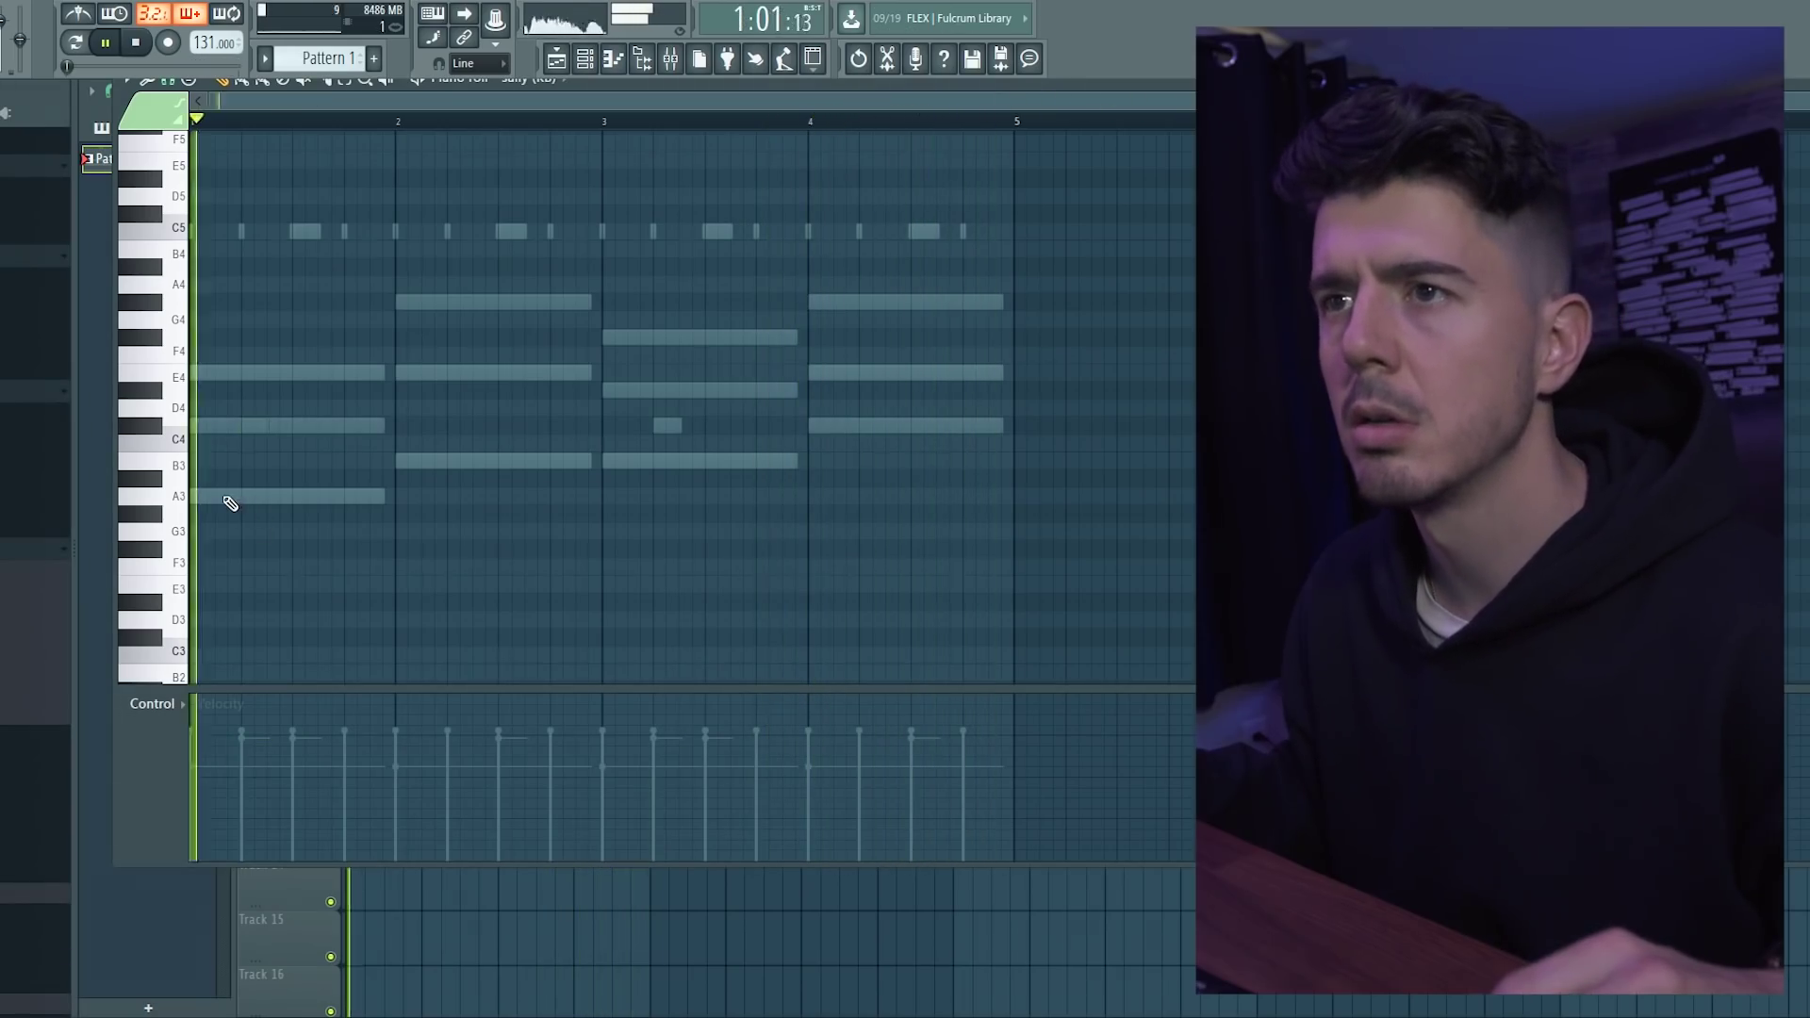
# - Place a short sally note on G#4 halfway between beats 2 and 3 of bar 1 and play it back
pyautogui.click(271, 496)
pyautogui.moveTo(272, 496); pyautogui.dragTo(265, 427)
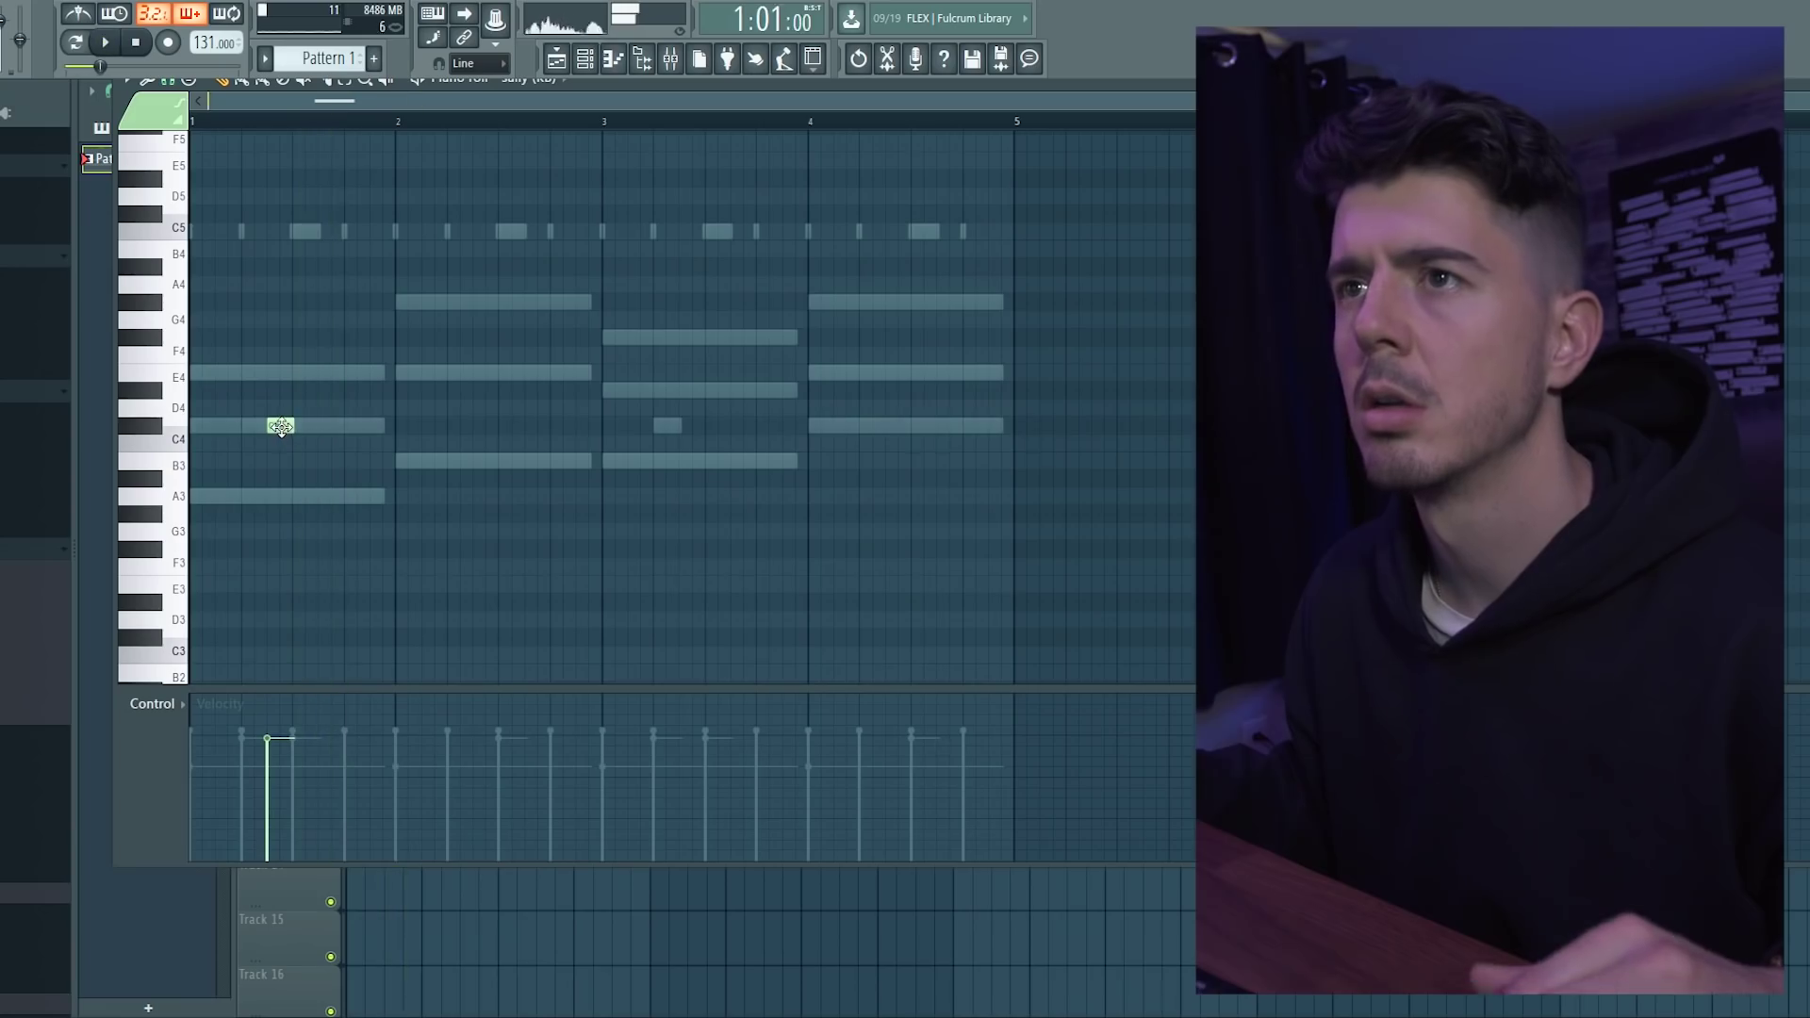
pyautogui.moveTo(280, 425); pyautogui.dragTo(280, 302)
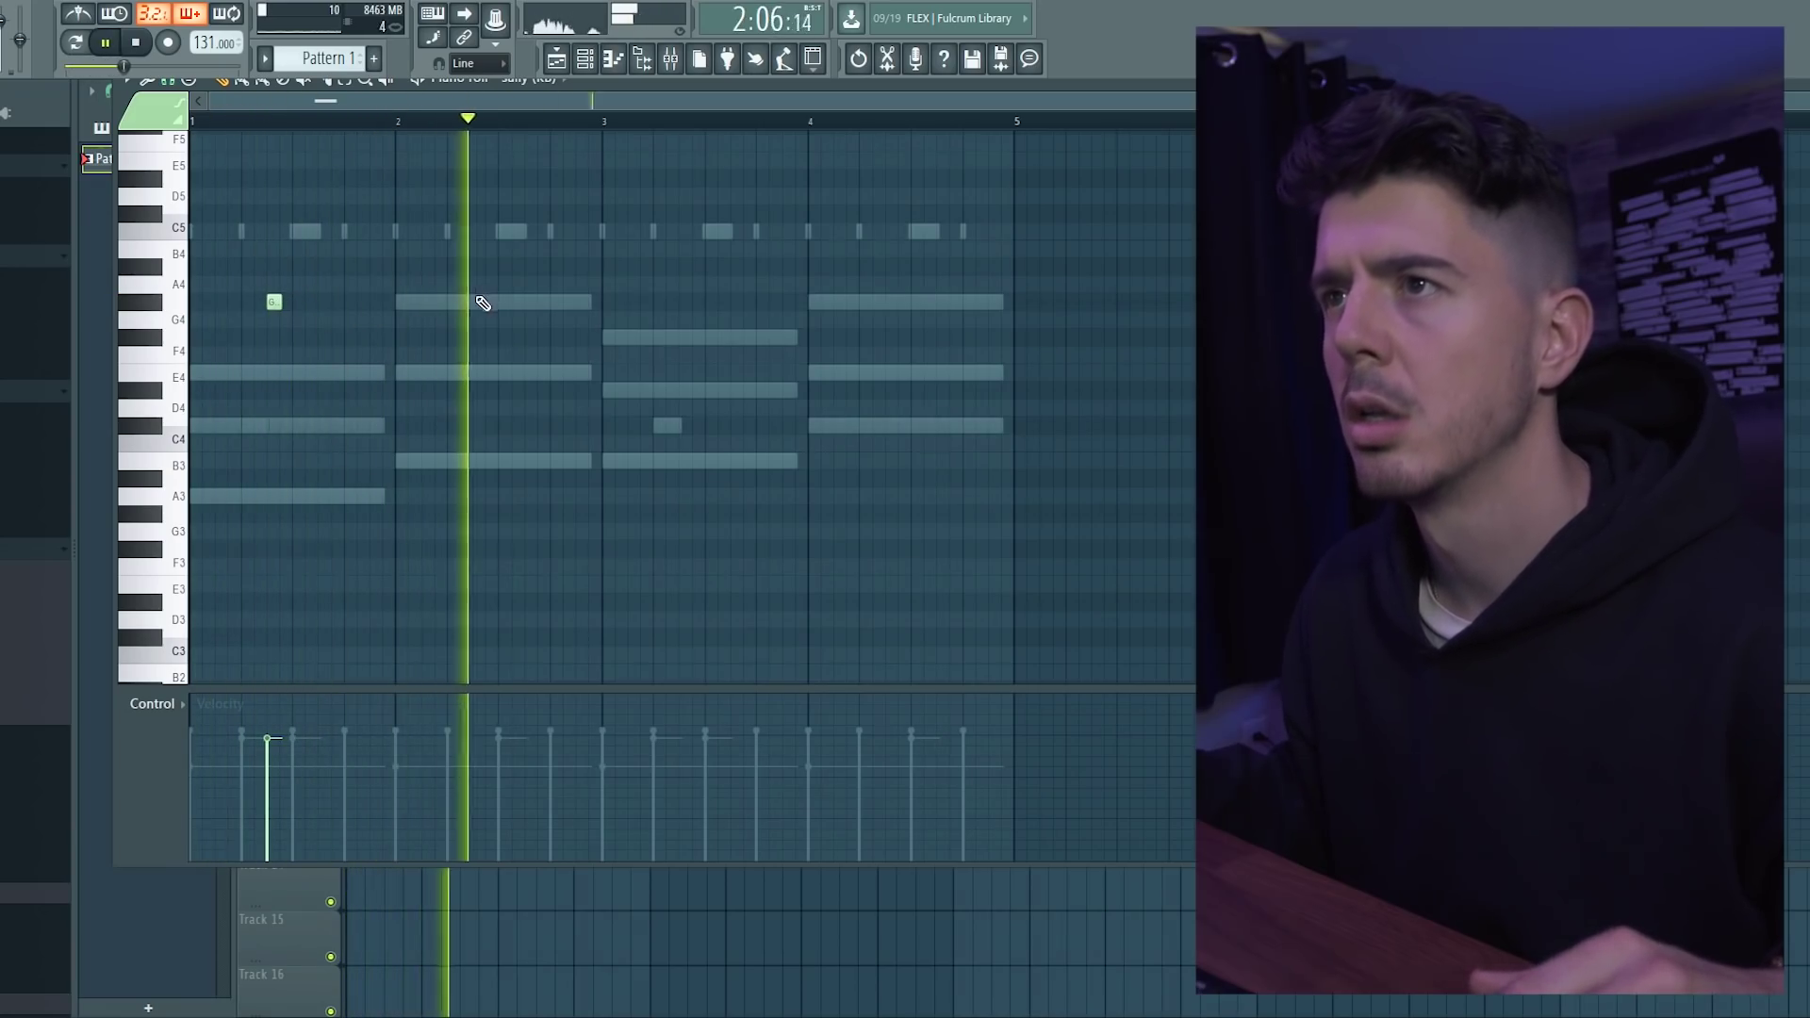
pyautogui.press('space')
pyautogui.press('space')
# - Add two sally notes on G#4 from beat 3 of bar 2, the first at low velocity, and another G#4 note in bar 3
pyautogui.click(505, 302)
pyautogui.click(531, 302)
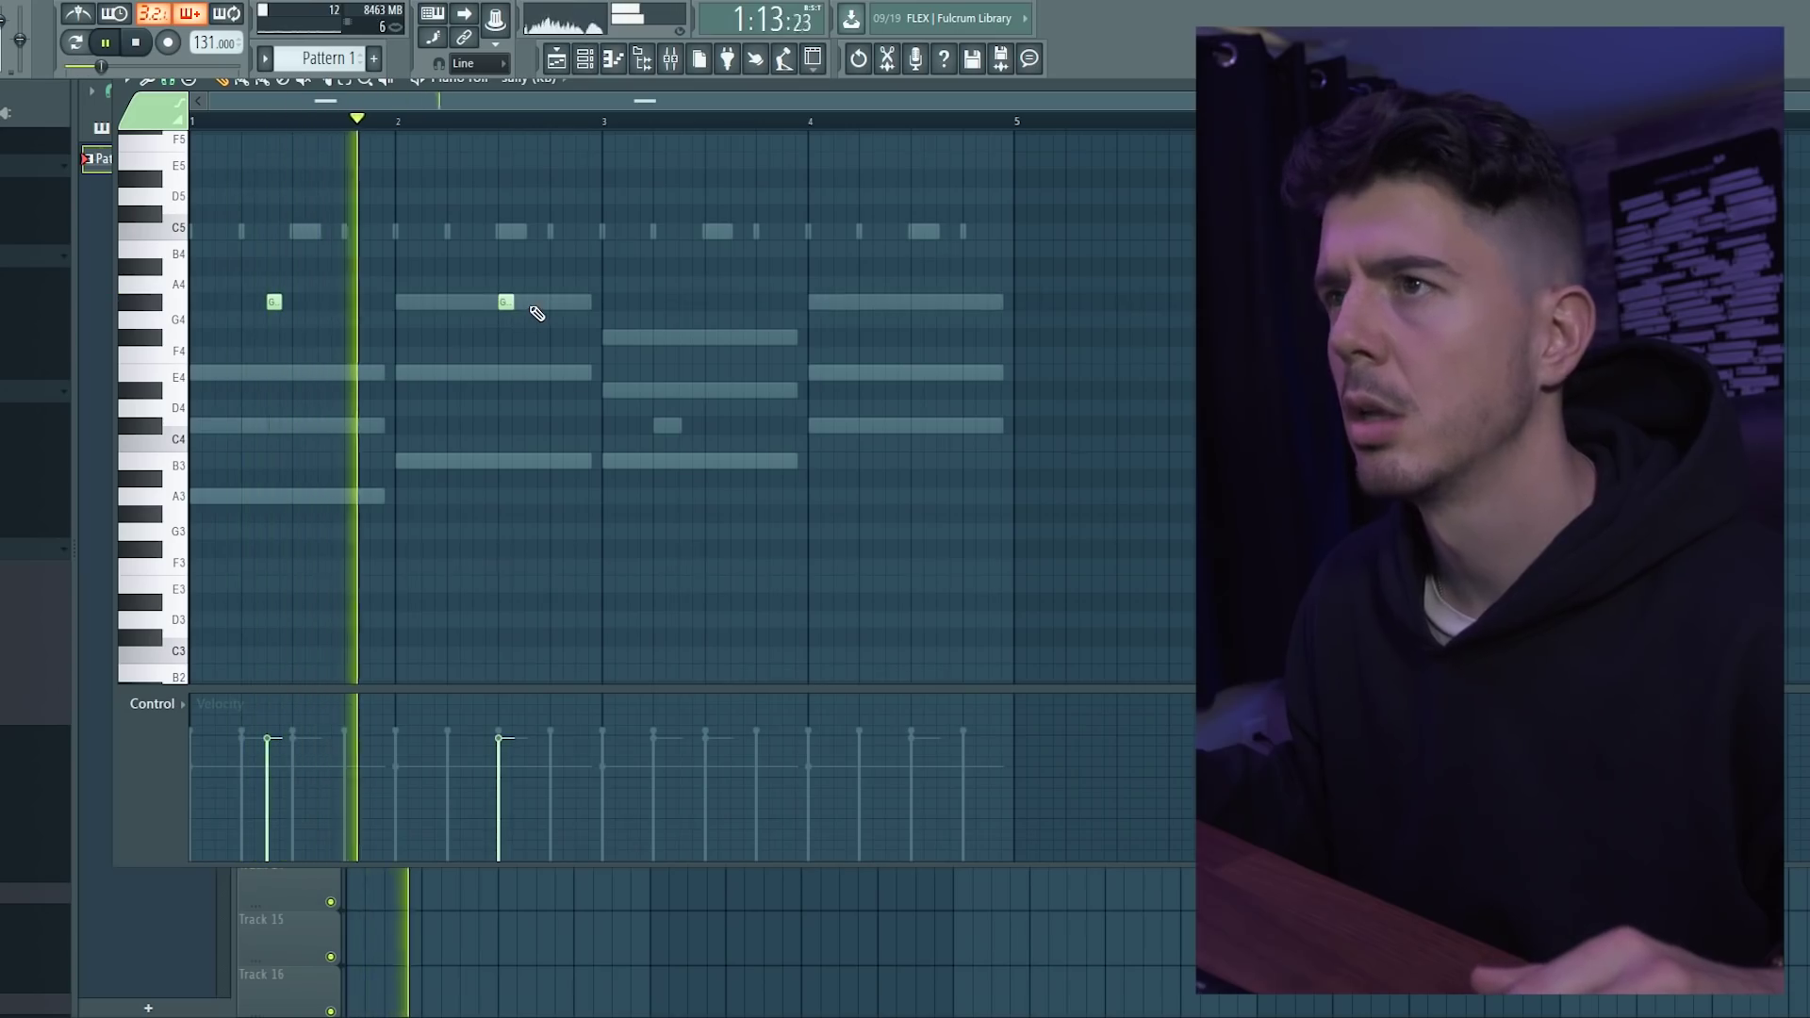
pyautogui.click(499, 829)
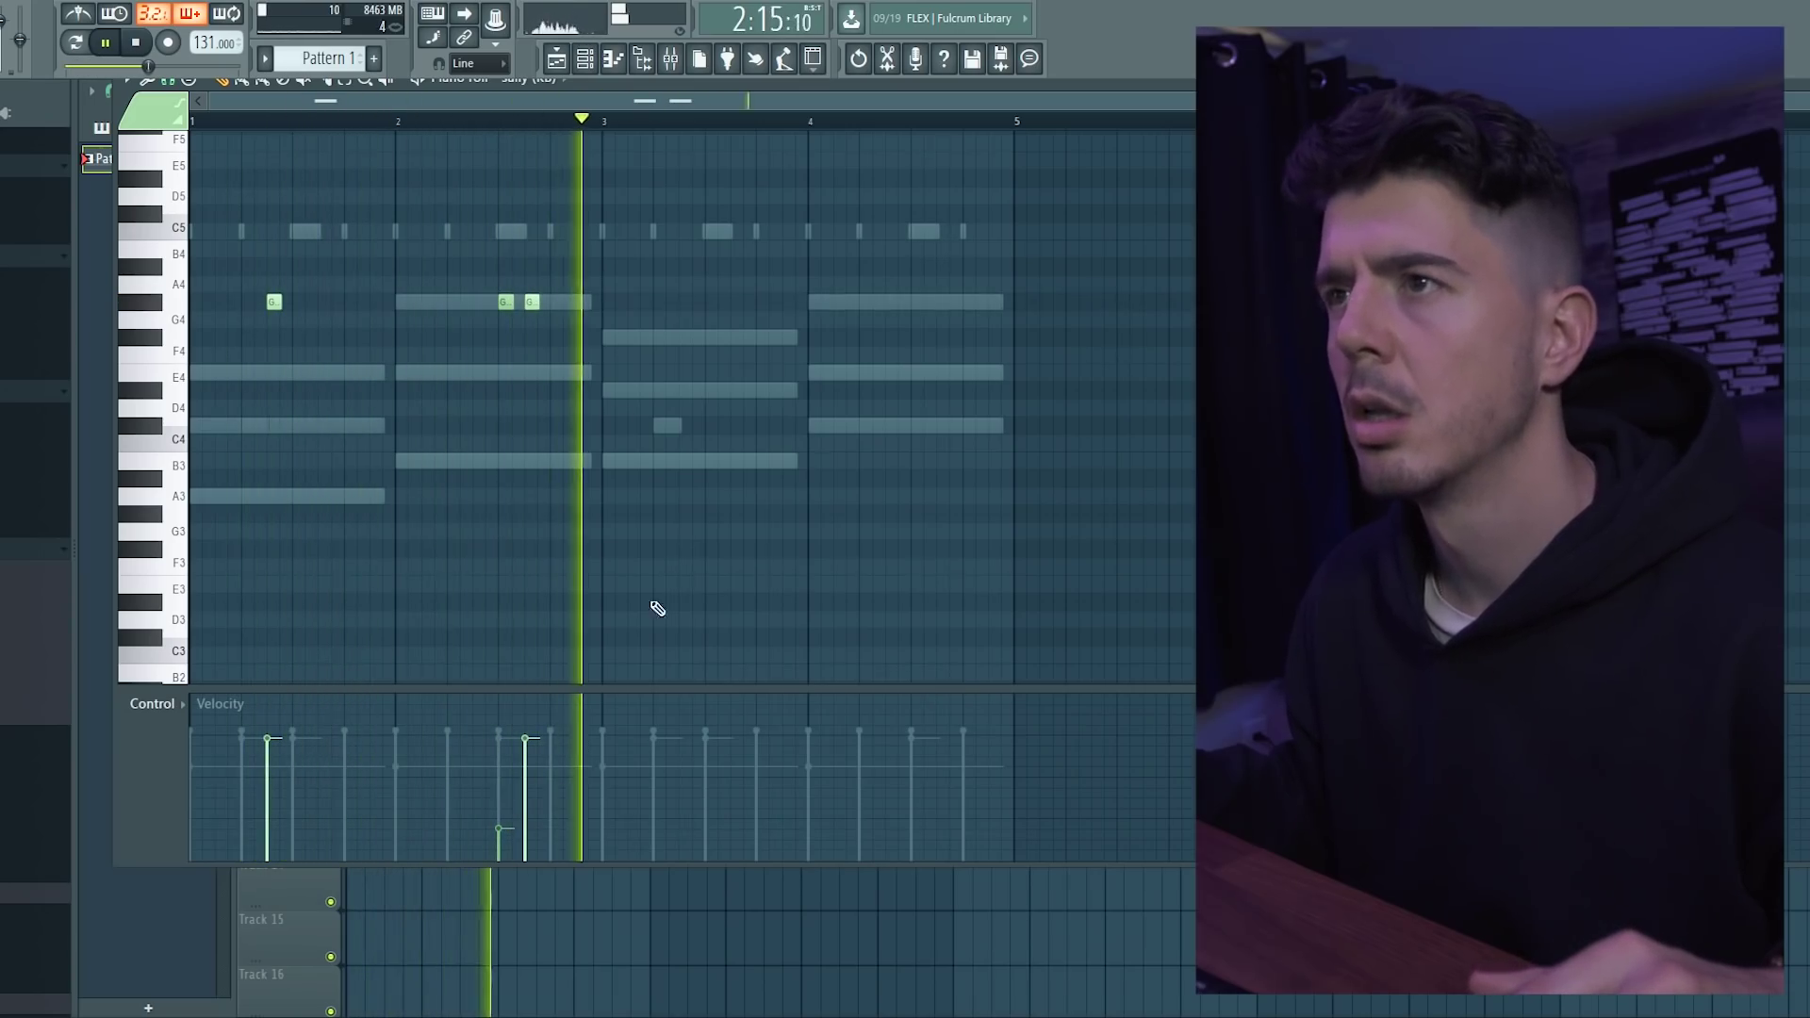
pyautogui.click(687, 302)
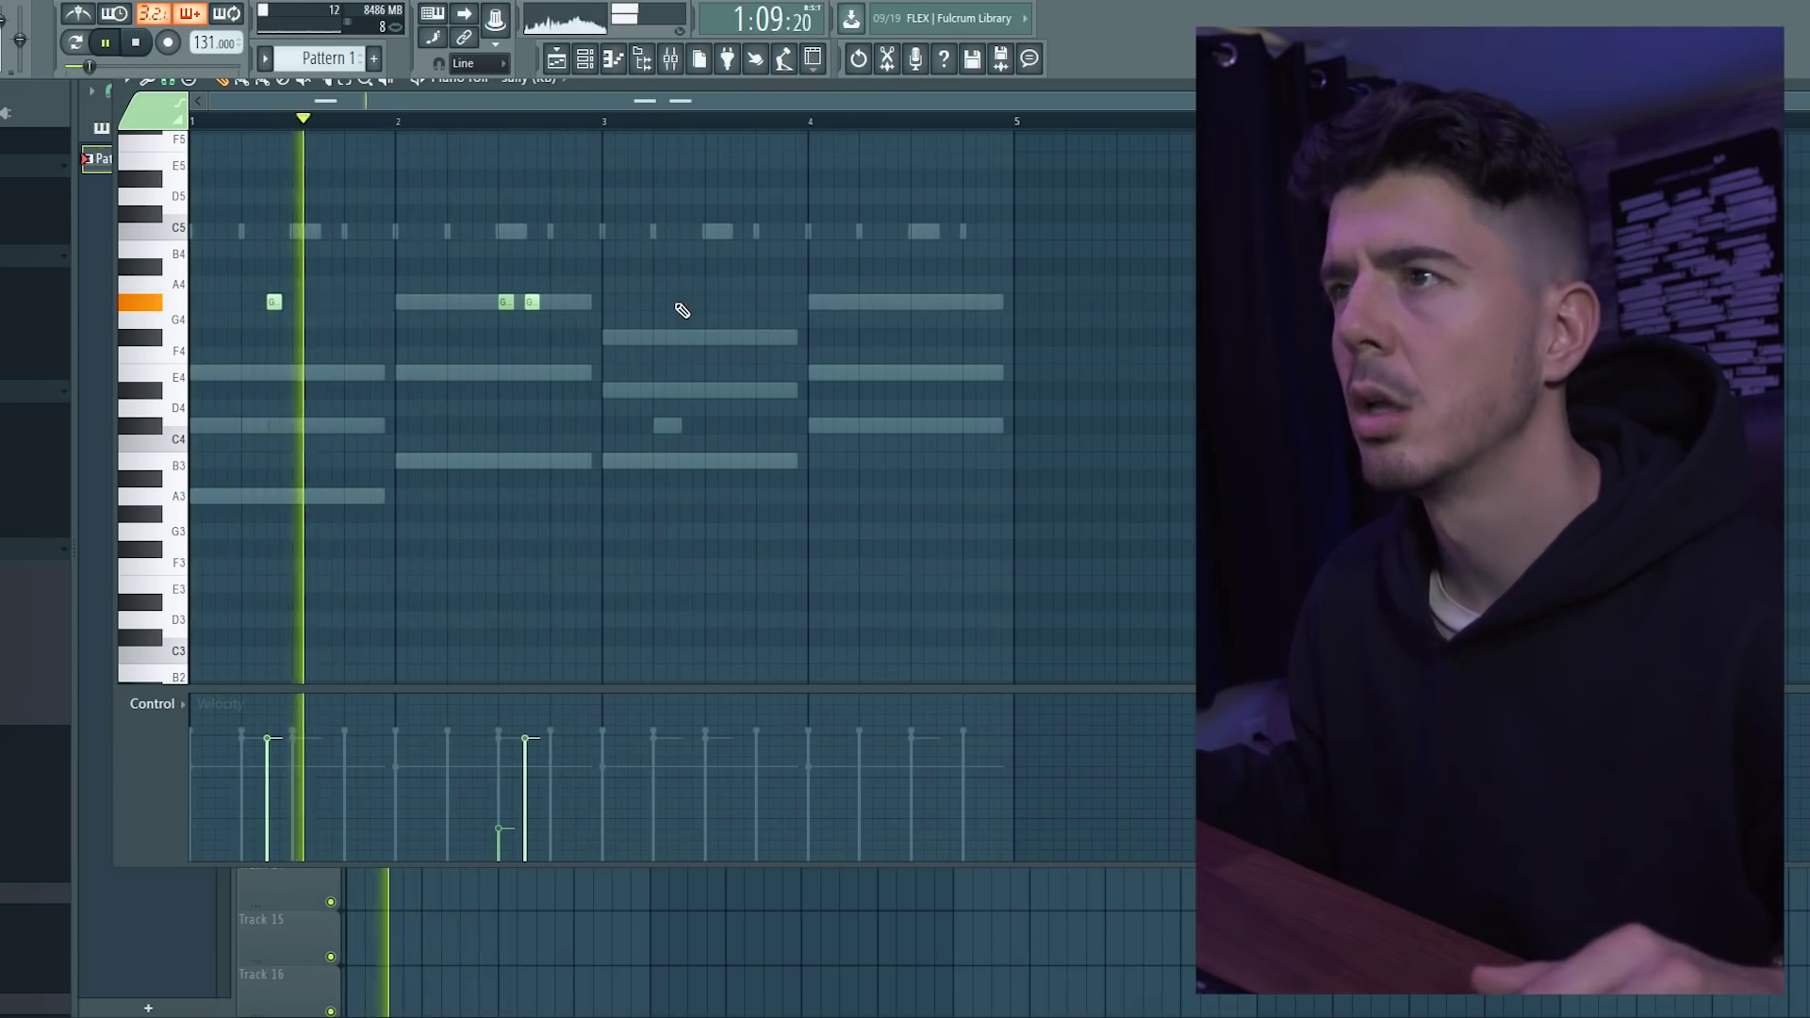
pyautogui.click(665, 735)
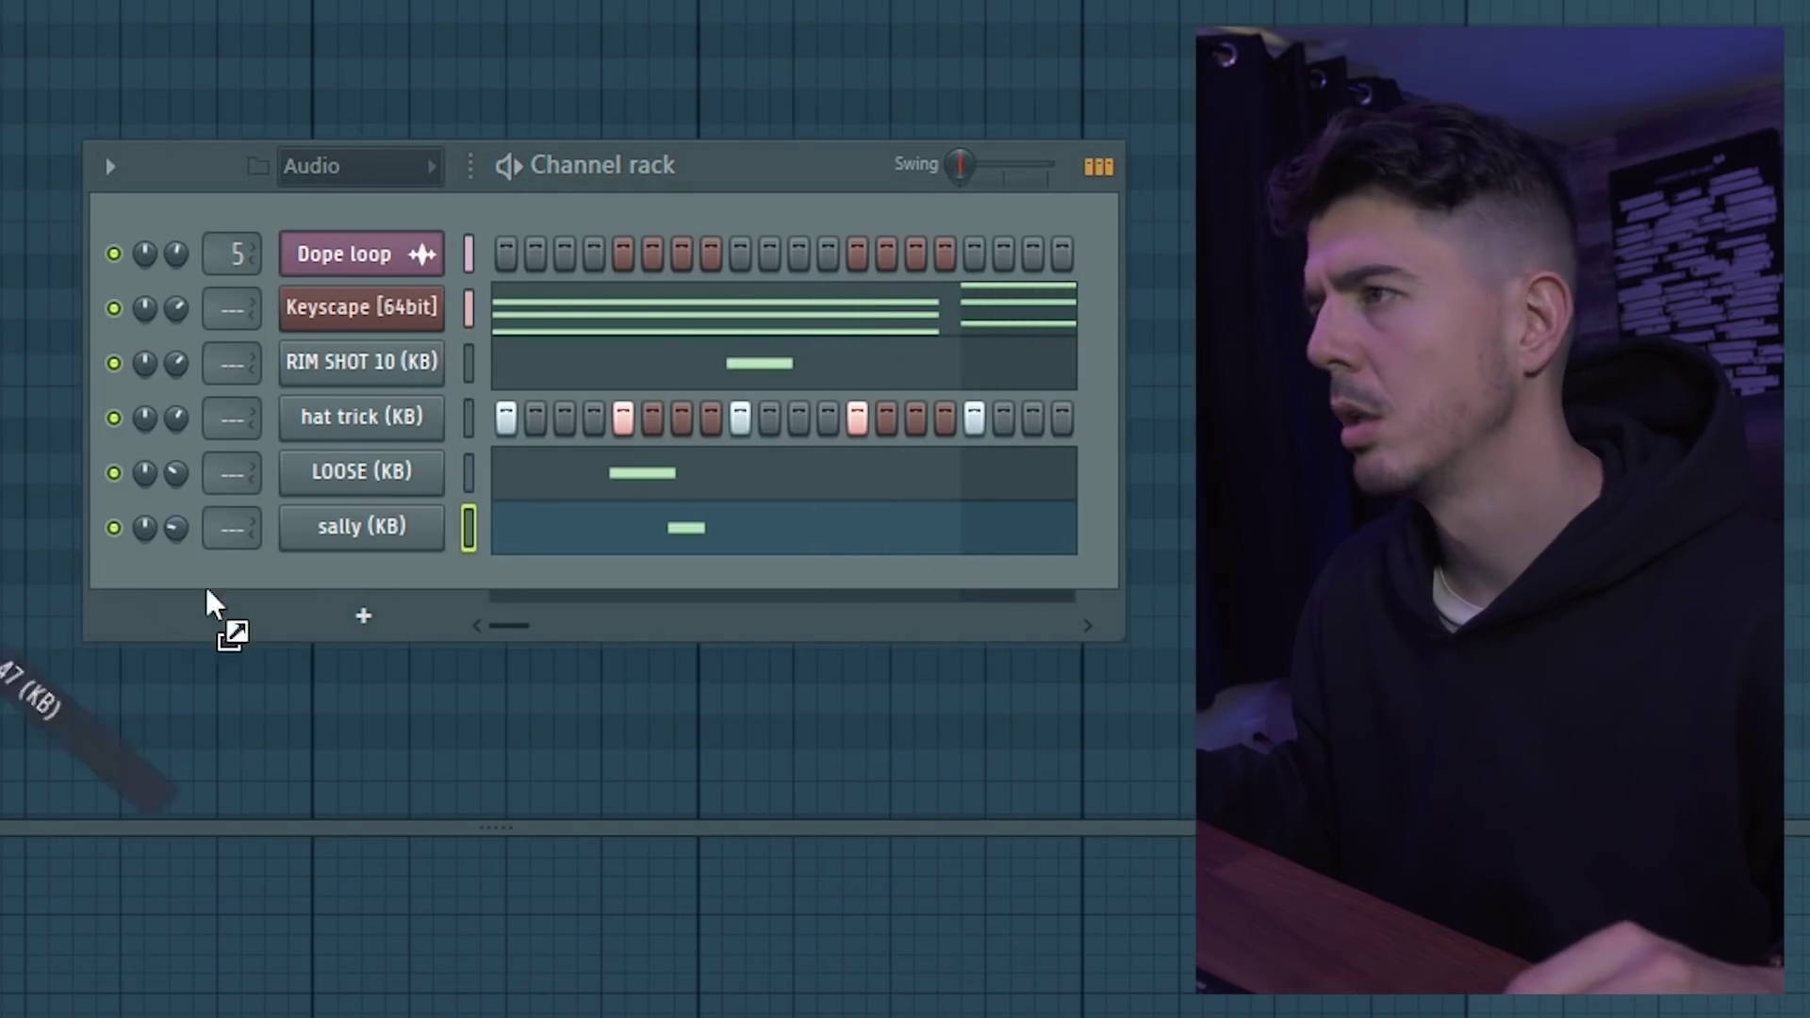
# - Add the 47 (KB) sample as a new channel below sally and open its piano roll
pyautogui.moveTo(205, 584); pyautogui.dragTo(217, 589)
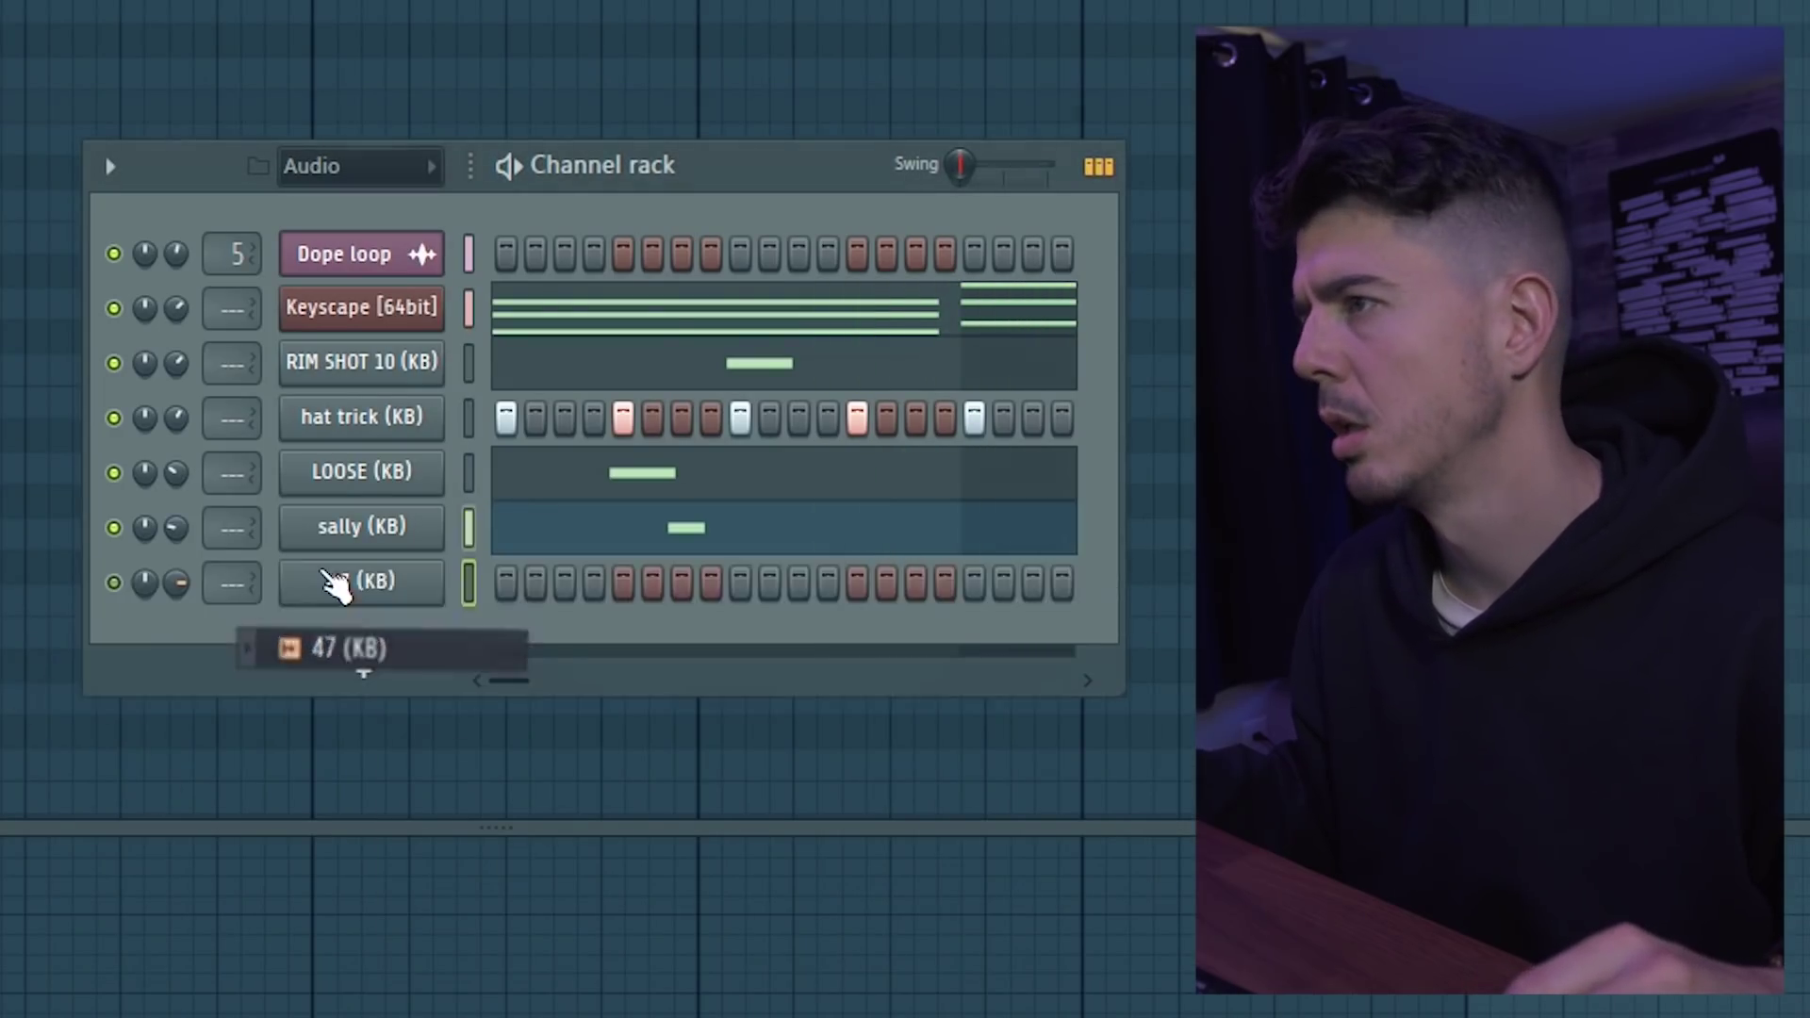
pyautogui.rightClick(339, 579)
pyautogui.click(630, 577)
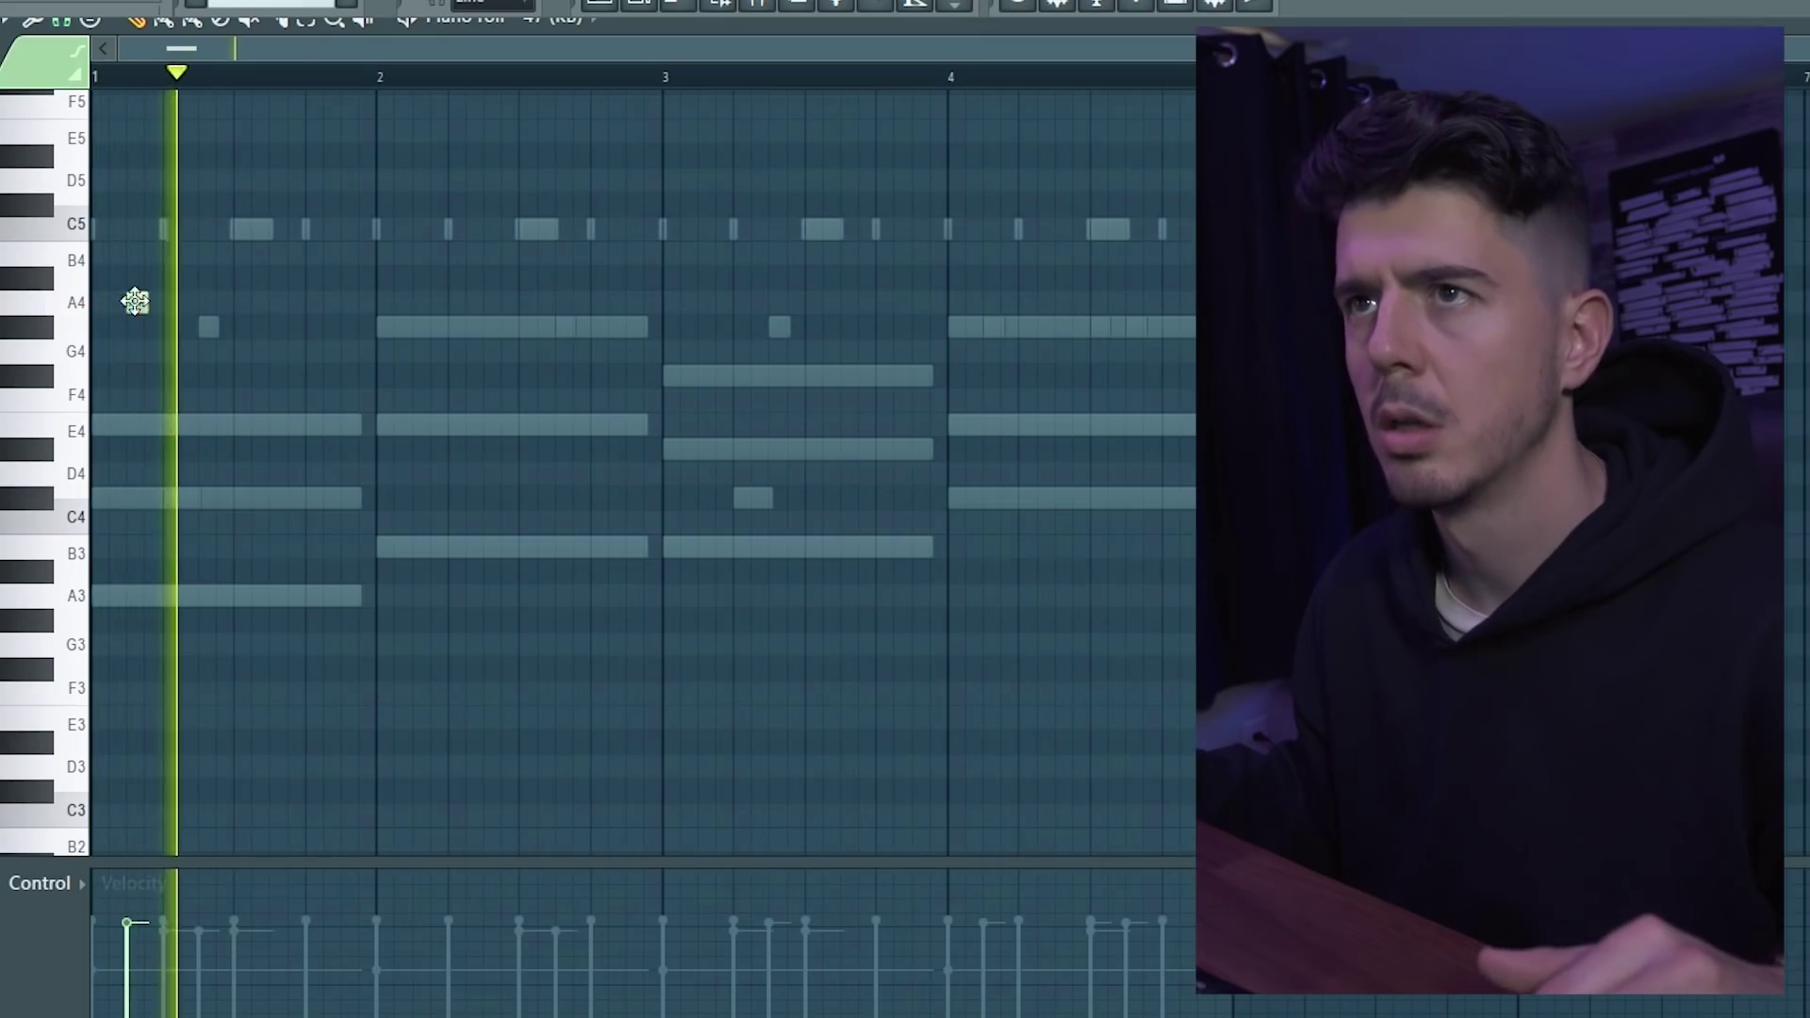
# - Place short C5 notes for the 47 sample half a beat after beats 1 and 4 of bar 1 and after beat 1 of bar 2
pyautogui.click(136, 229)
pyautogui.press('space')
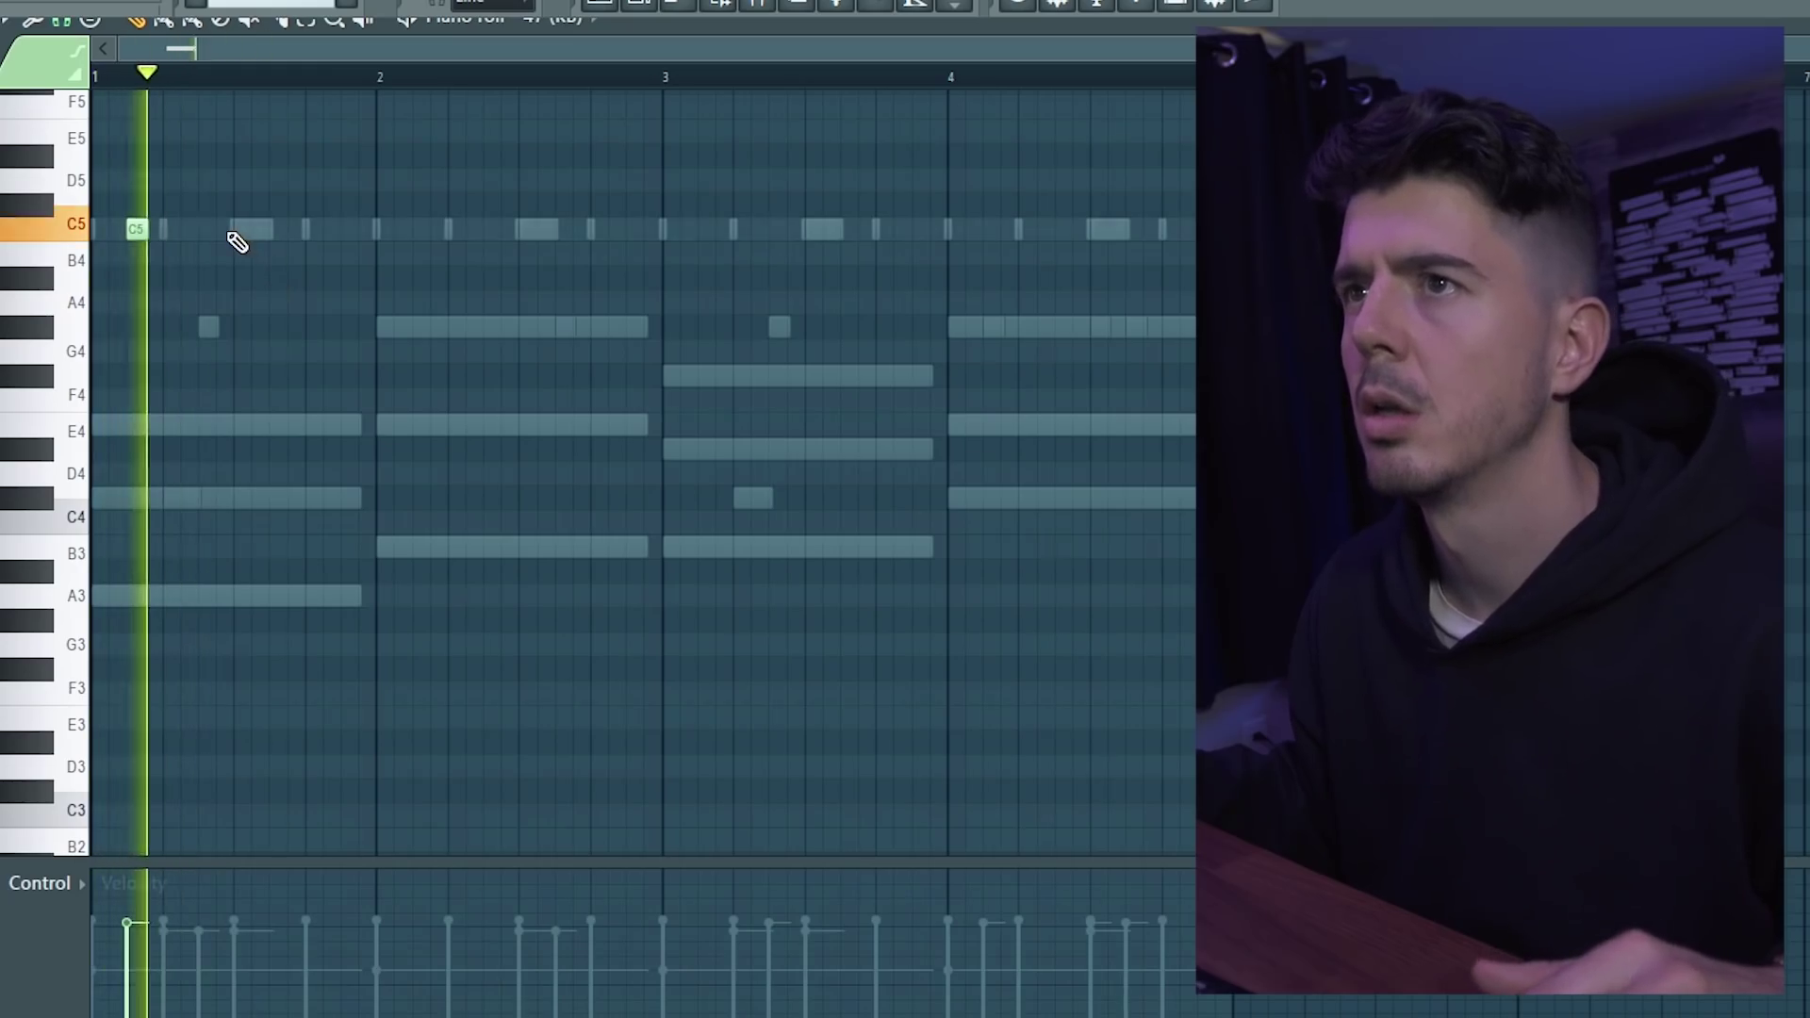
pyautogui.press('space')
pyautogui.press('space')
pyautogui.click(353, 231)
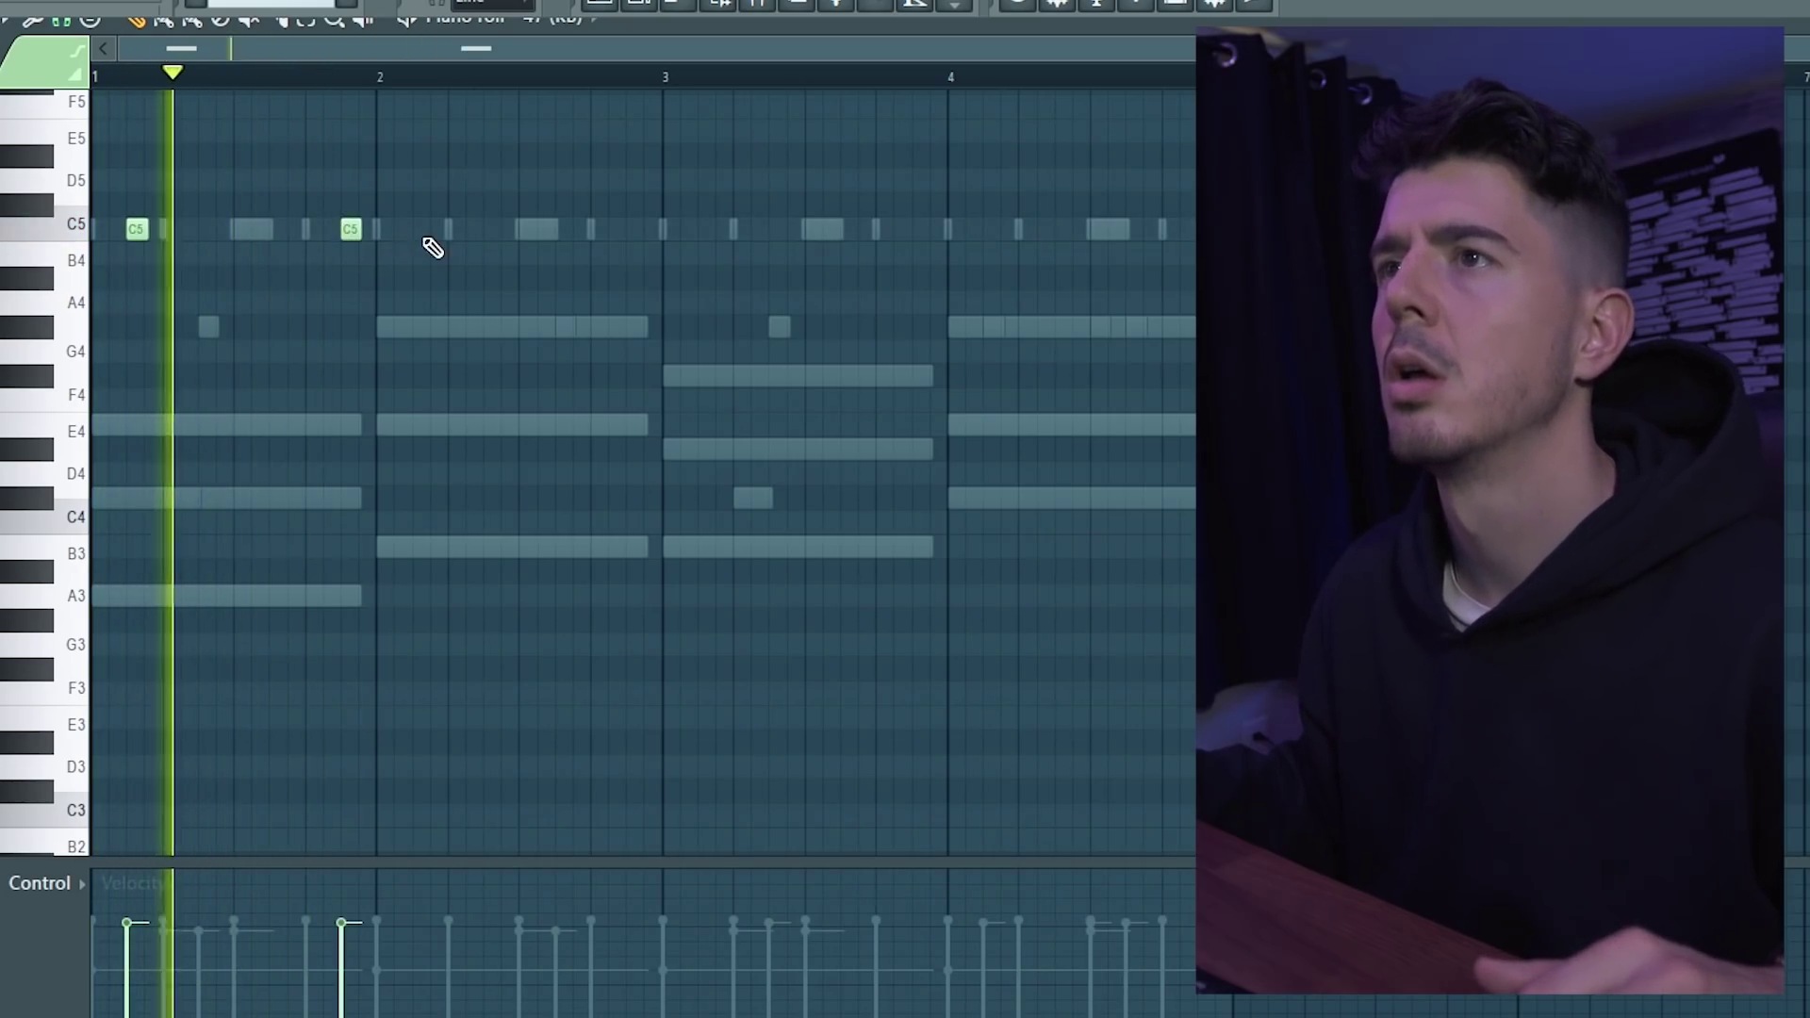
pyautogui.click(420, 231)
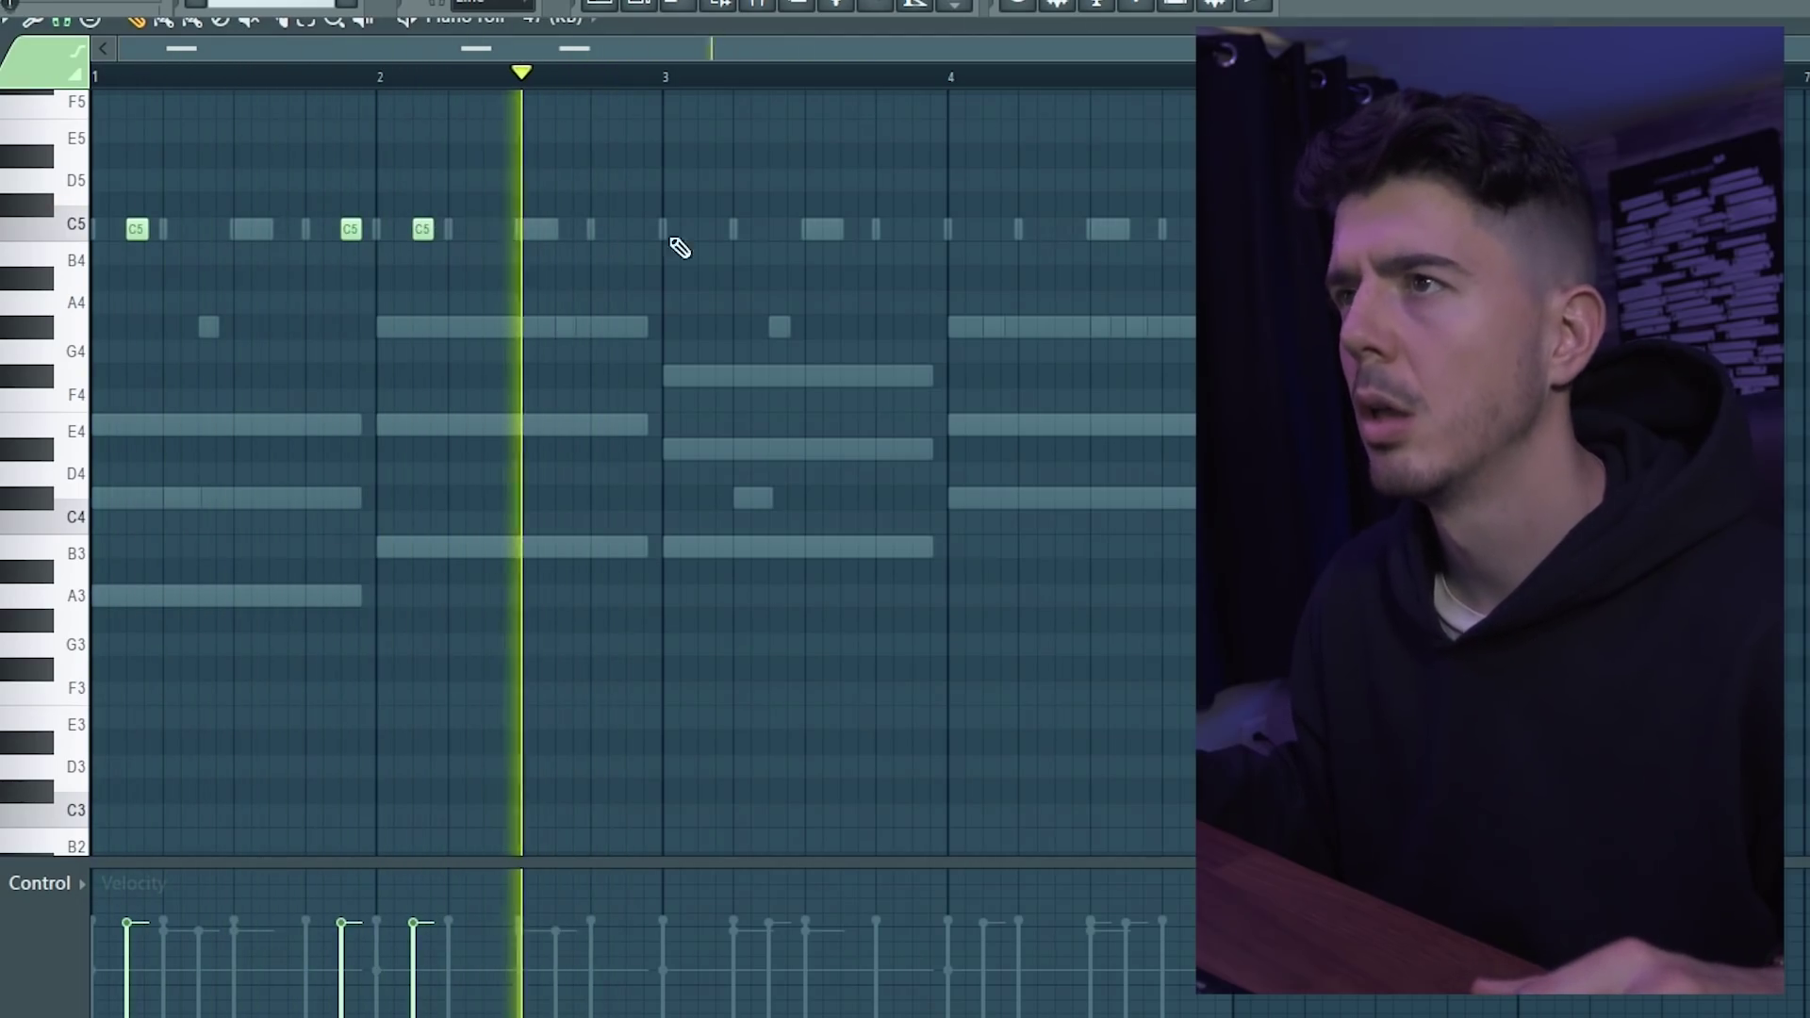
# - Repeat the 47 sample's three-note C5 rhythm in bars 3 and 4
pyautogui.click(707, 230)
pyautogui.click(921, 230)
pyautogui.click(993, 230)
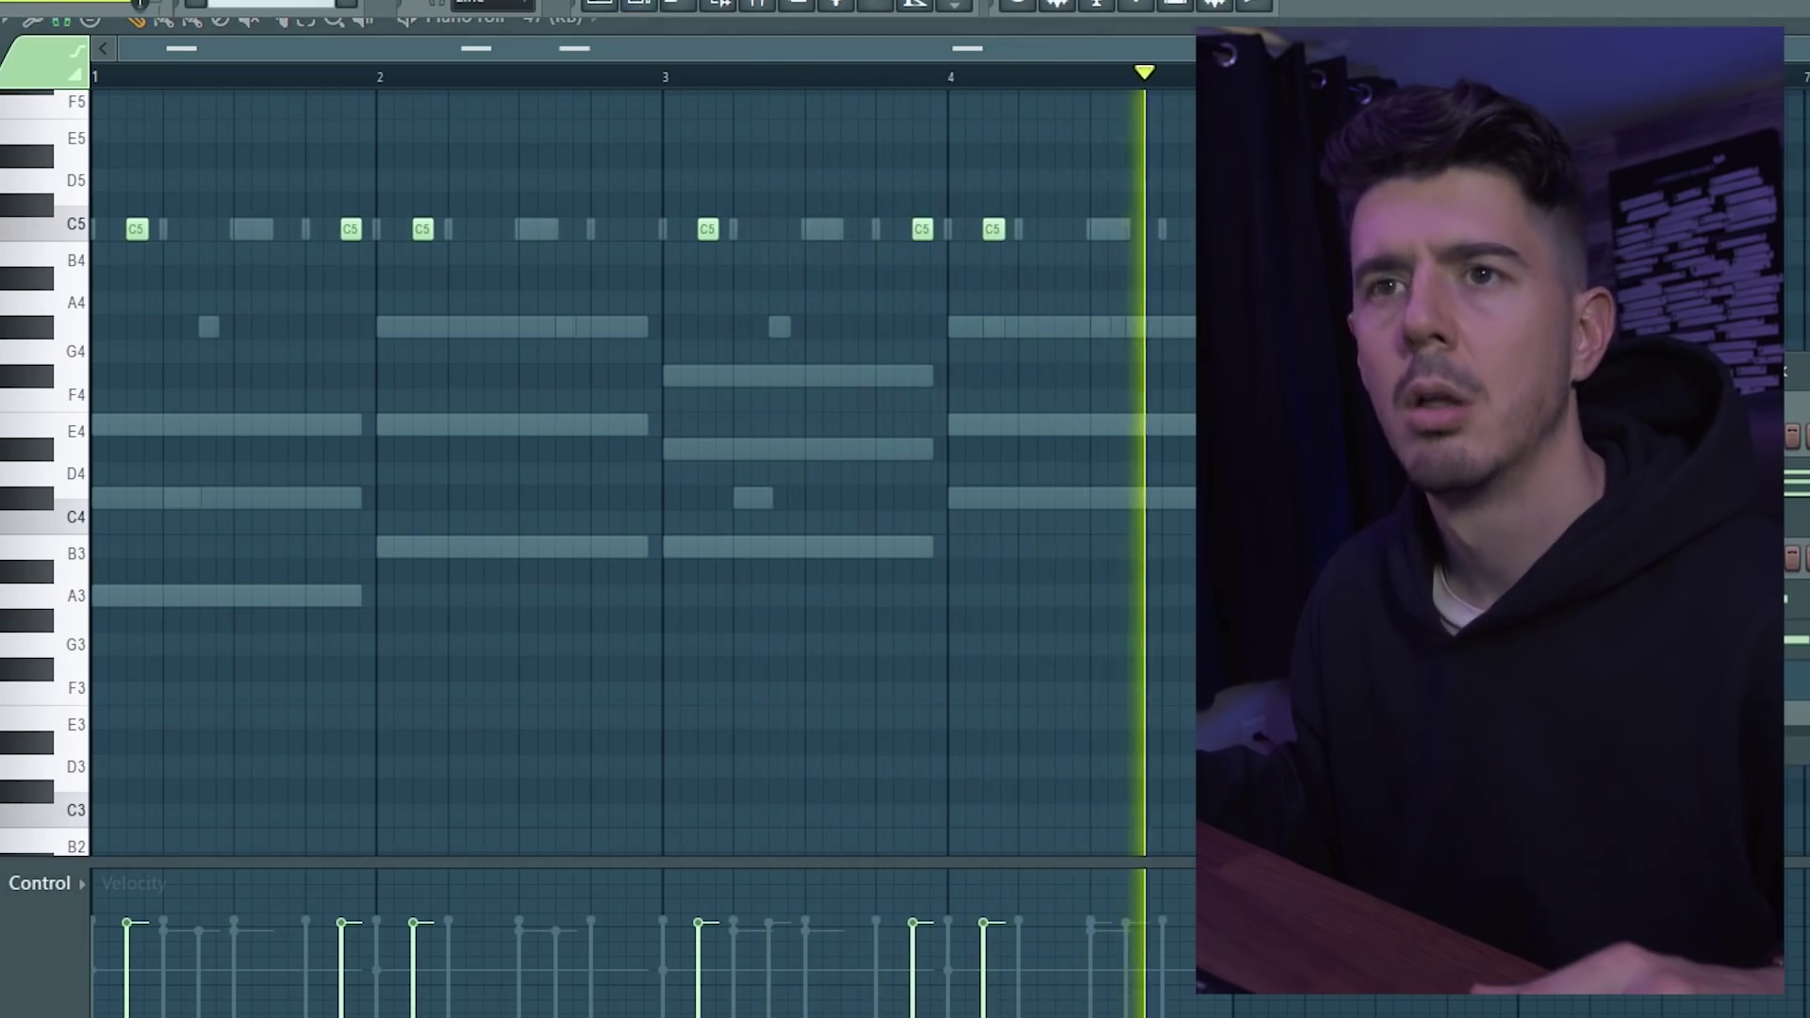